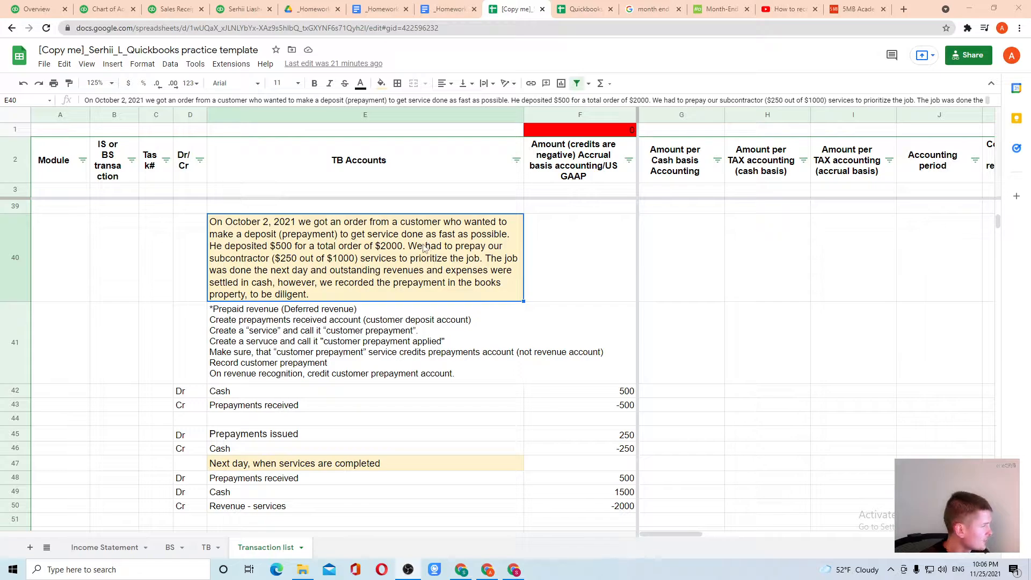
{"action": "scroll", "coordinate": [349, 431], "scroll_direction": "down", "scroll_amount": 2}
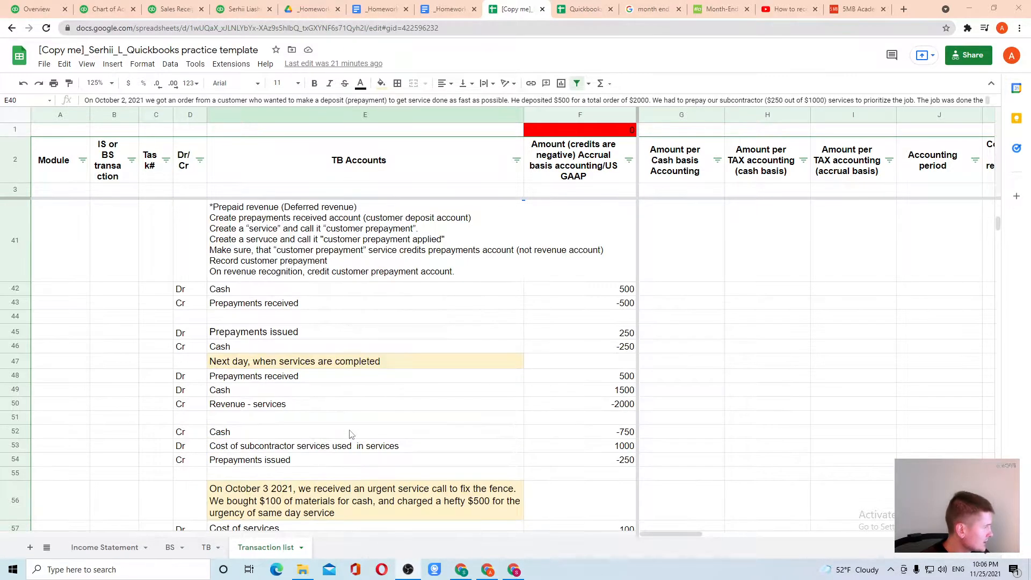
{"action": "scroll", "coordinate": [473, 387], "scroll_direction": "up", "scroll_amount": 1}
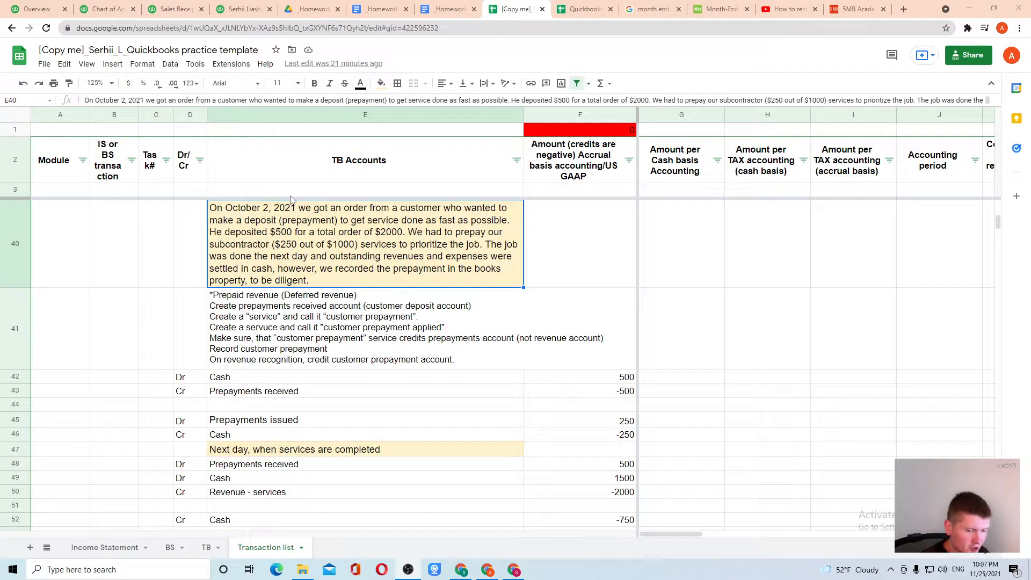
{"action": "left_click", "coordinate": [302, 330]}
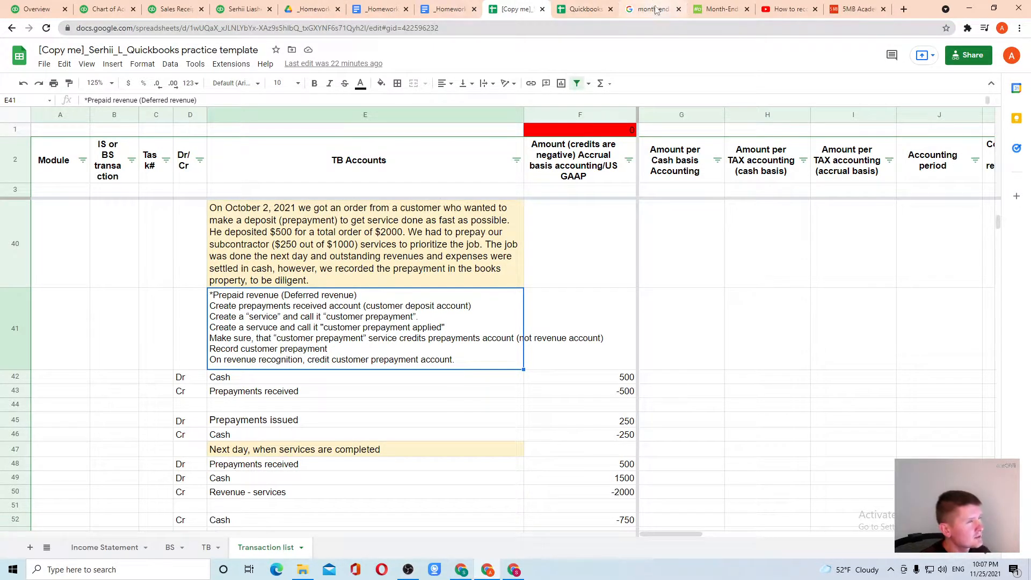
Step: Review the Chart of accounts, where Prepayments received from customers shows 1,000.00, and open + New
{"action": "left_click", "coordinate": [36, 10]}
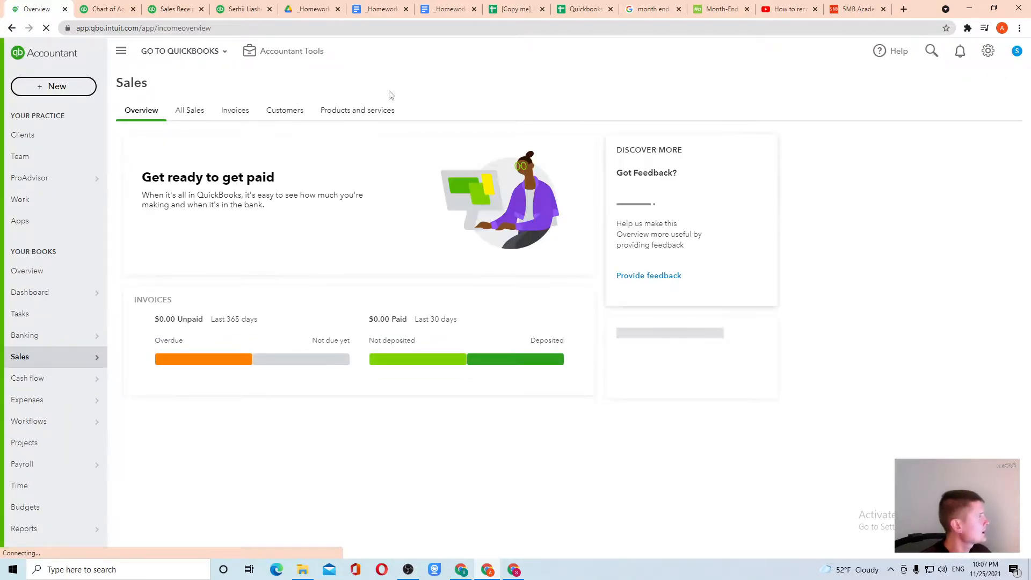
{"action": "left_click", "coordinate": [988, 55]}
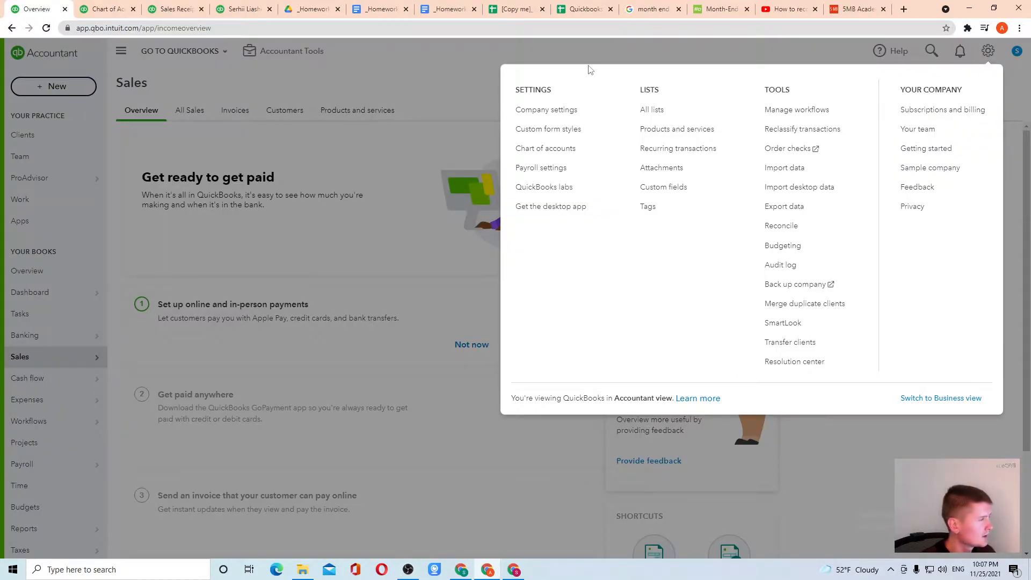
{"action": "left_click", "coordinate": [545, 149]}
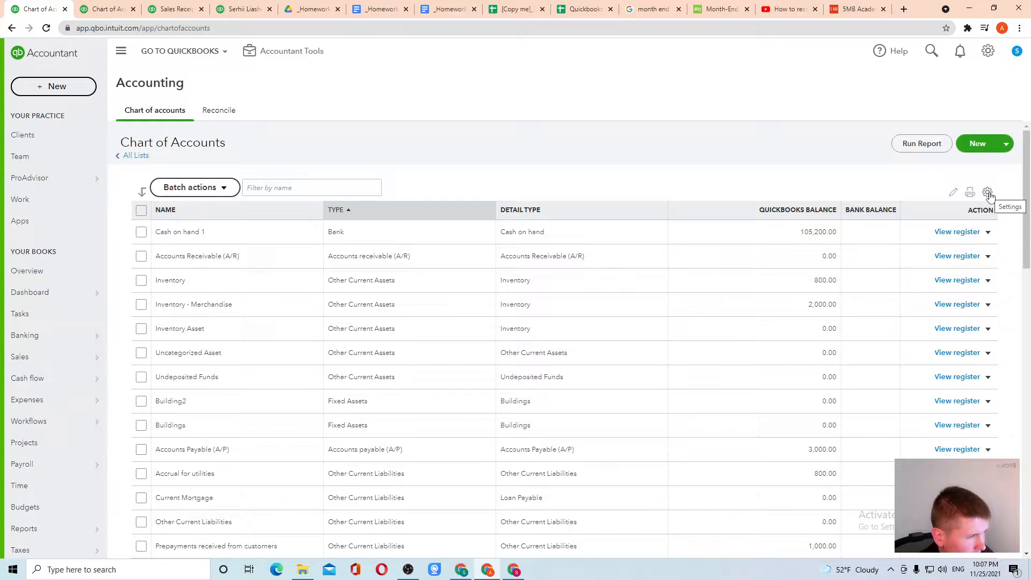
{"action": "scroll", "coordinate": [363, 180], "scroll_direction": "down", "scroll_amount": 4}
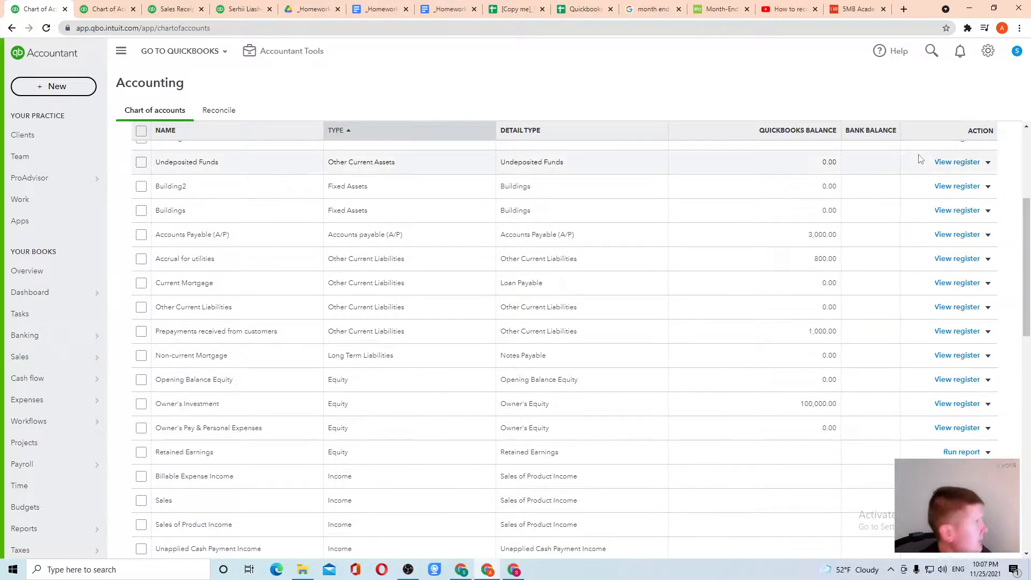
{"action": "left_click", "coordinate": [50, 92]}
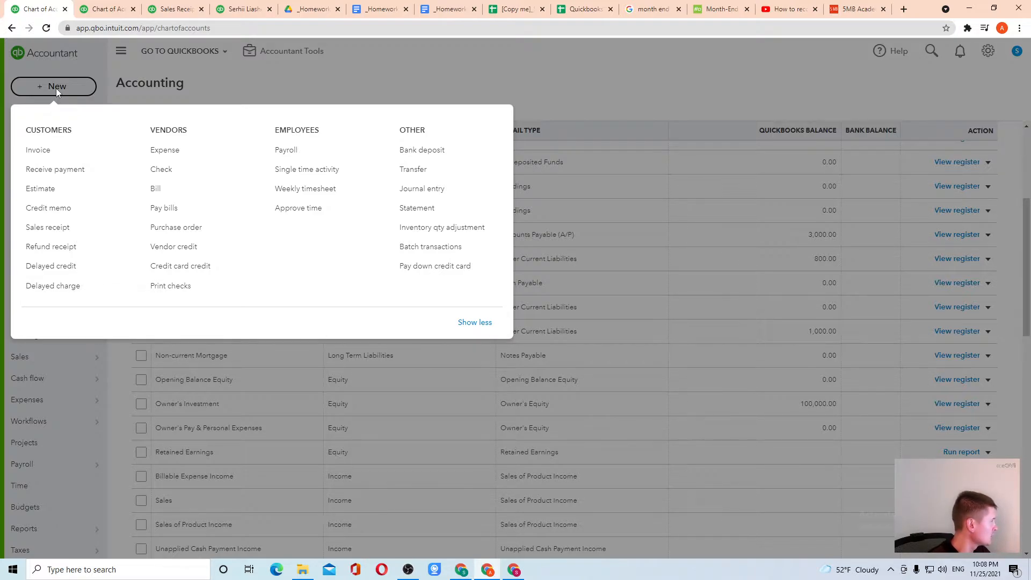
Step: Start a sales receipt for Customer1 dated 10/03/2021
{"action": "left_click", "coordinate": [60, 229]}
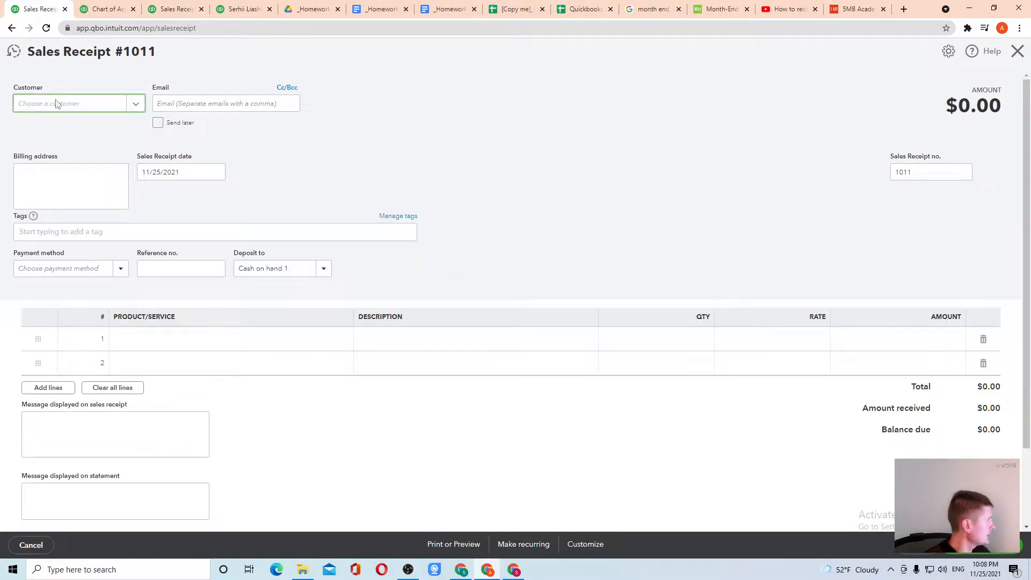
{"action": "left_click", "coordinate": [137, 103]}
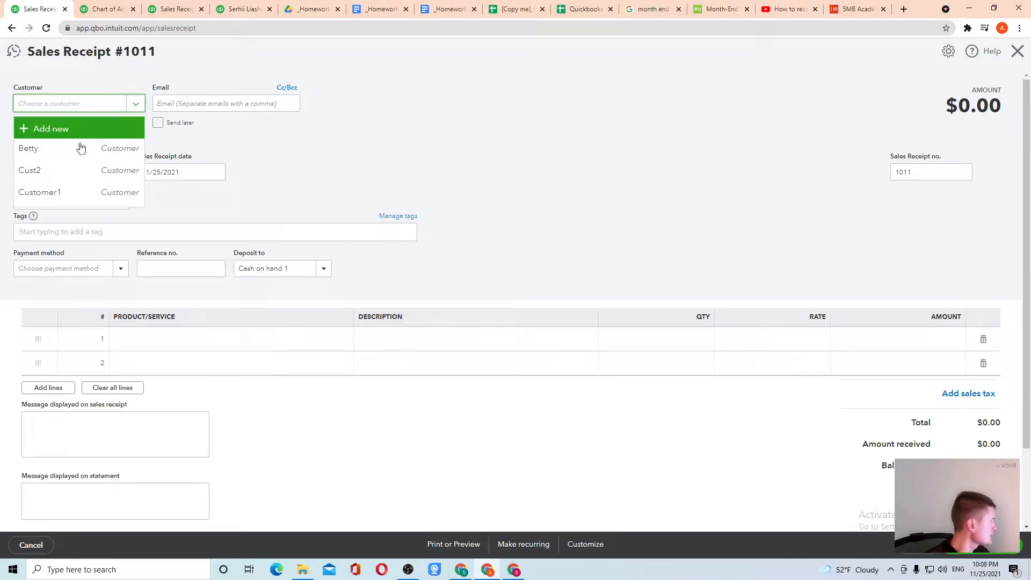
{"action": "left_click", "coordinate": [72, 190]}
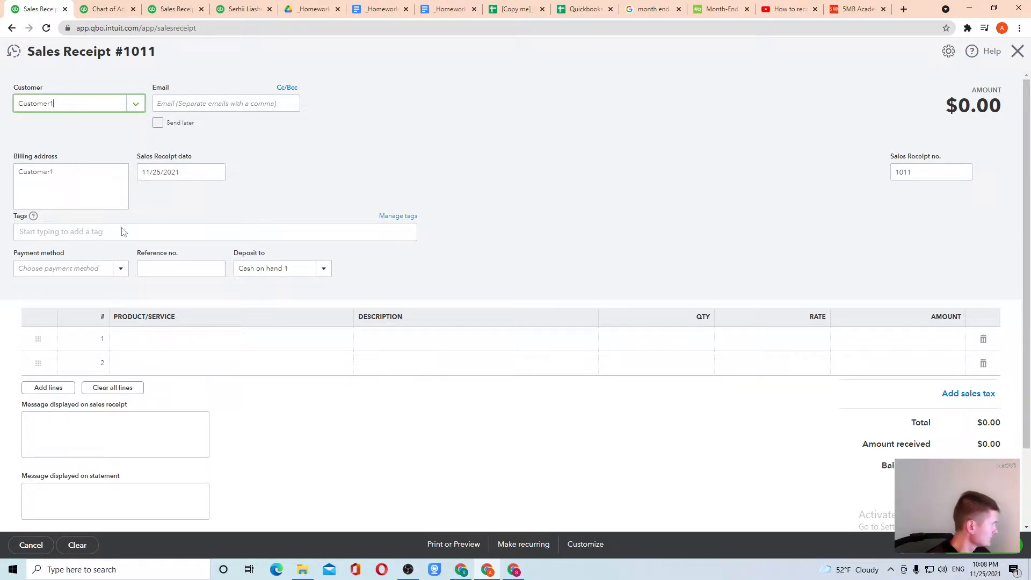
{"action": "left_click", "coordinate": [218, 175]}
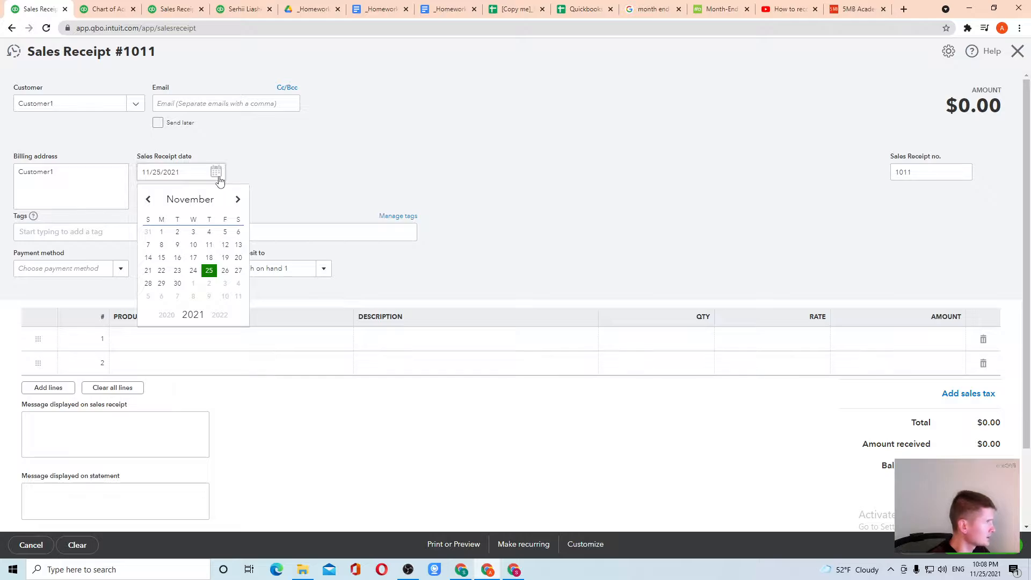
{"action": "left_click", "coordinate": [148, 199]}
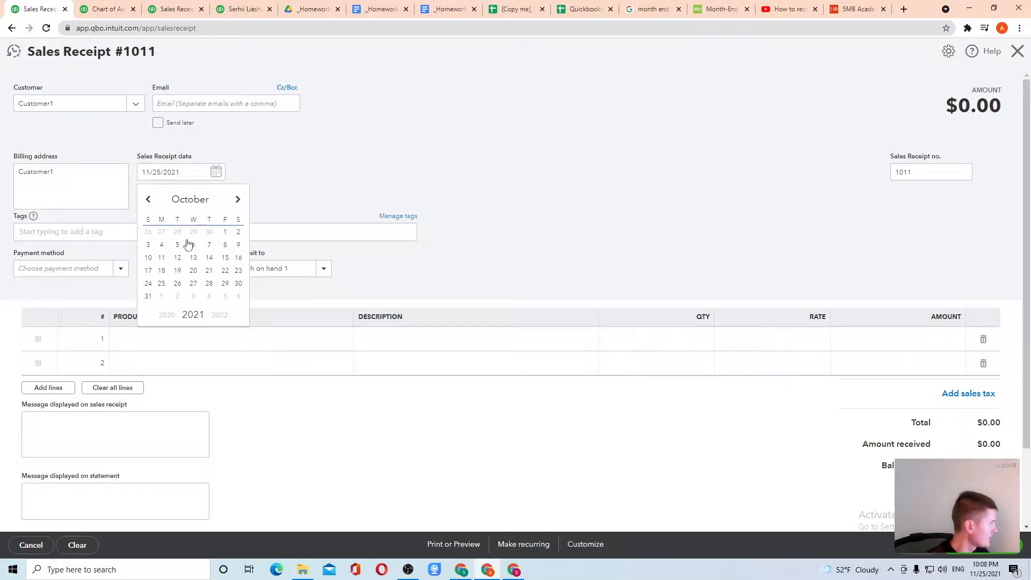
{"action": "left_click", "coordinate": [148, 244]}
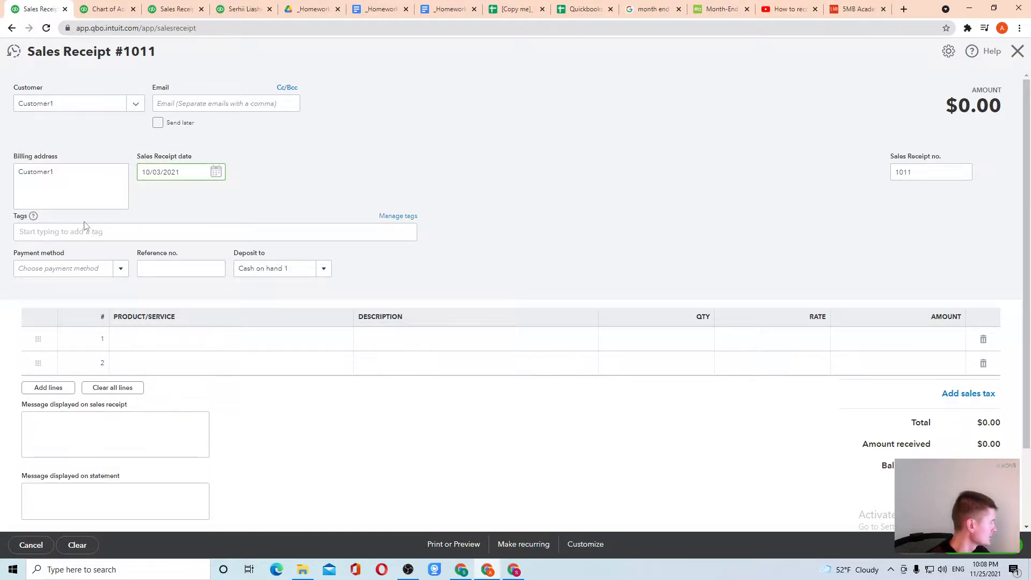
{"action": "left_click", "coordinate": [152, 347]}
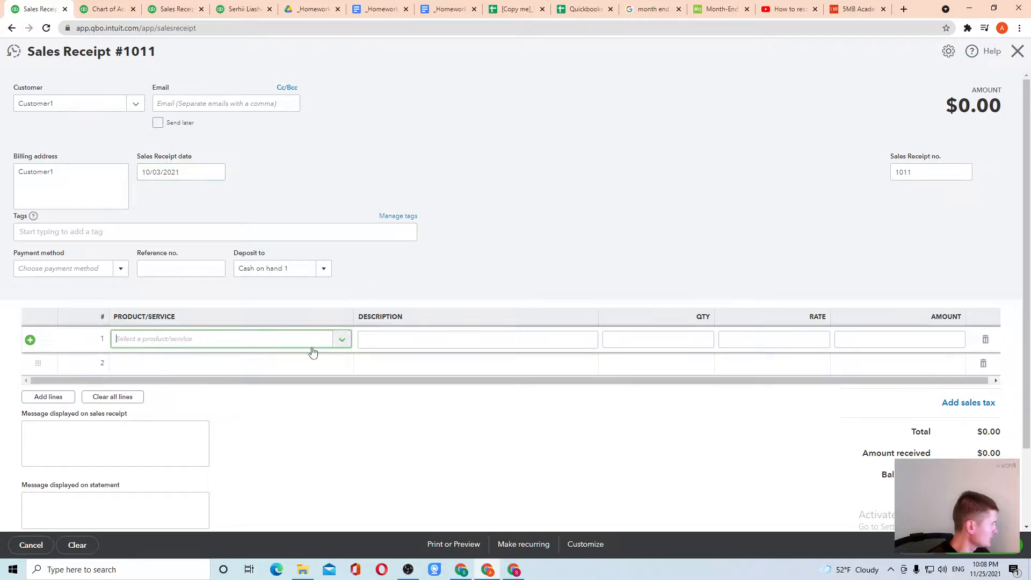
Step: Check the task spreadsheet and October transaction report, then open line 1's Product/Service list
{"action": "left_click", "coordinate": [524, 11]}
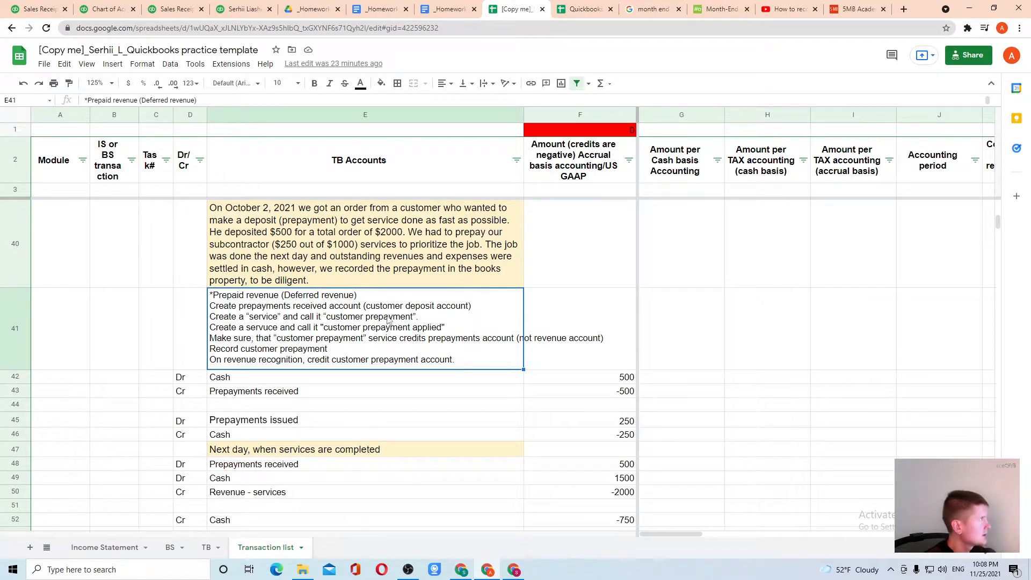
{"action": "left_click", "coordinate": [106, 9]}
{"action": "left_click", "coordinate": [171, 8]}
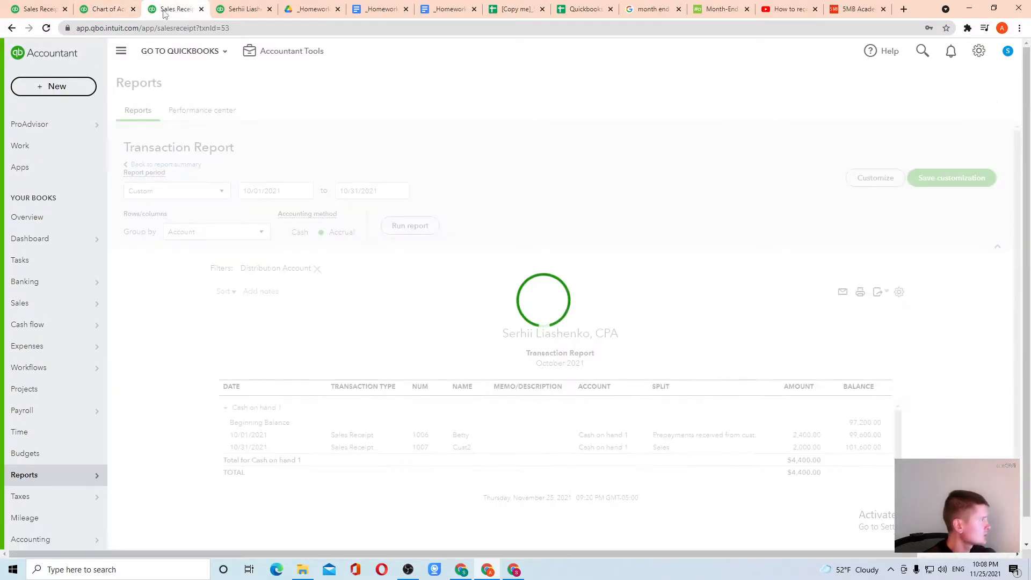
{"action": "left_click", "coordinate": [42, 9]}
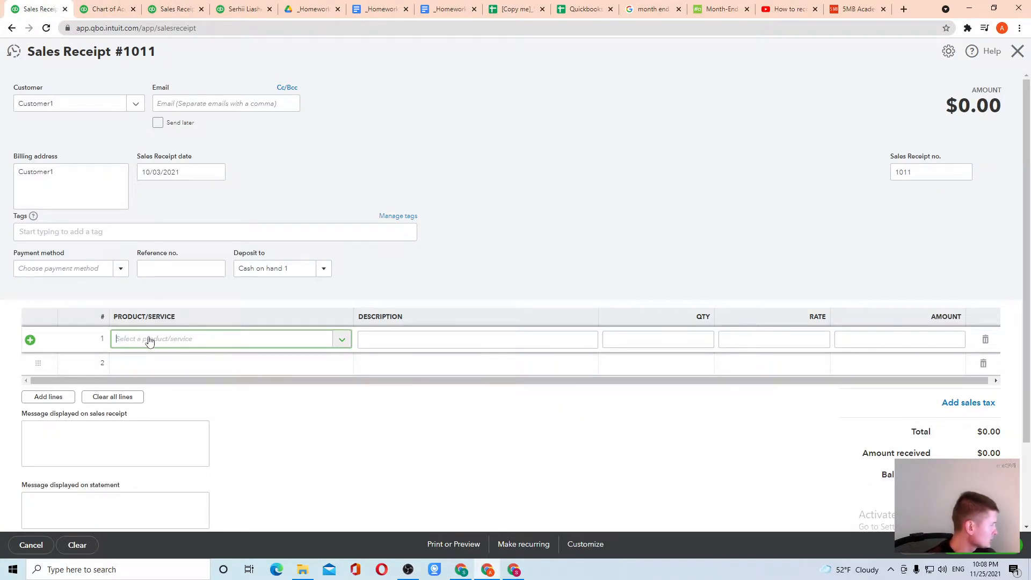
{"action": "left_click", "coordinate": [342, 340]}
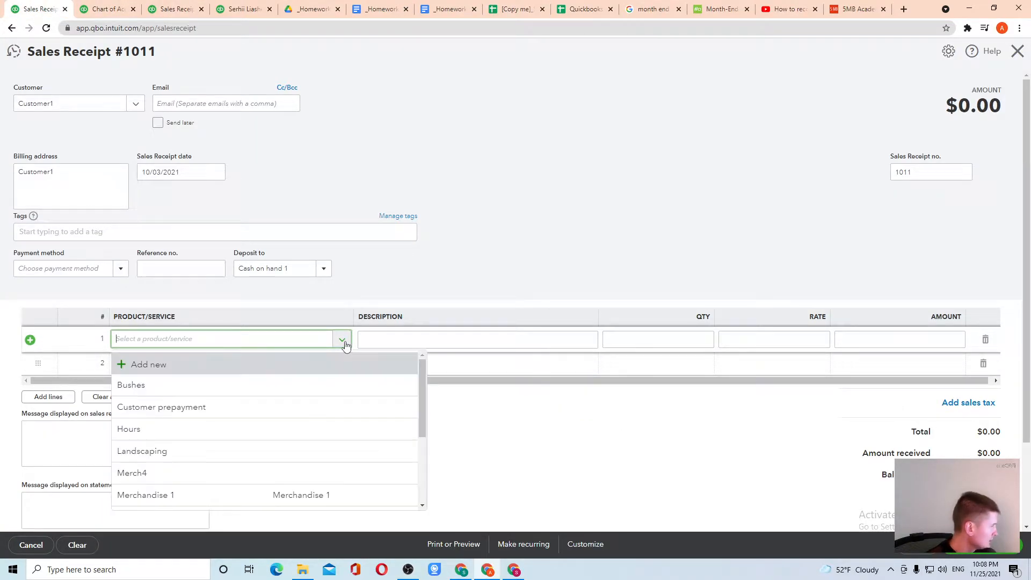
Step: Create a new Customer prepayment service and start a new account from its Income account list
{"action": "left_click", "coordinate": [171, 369]}
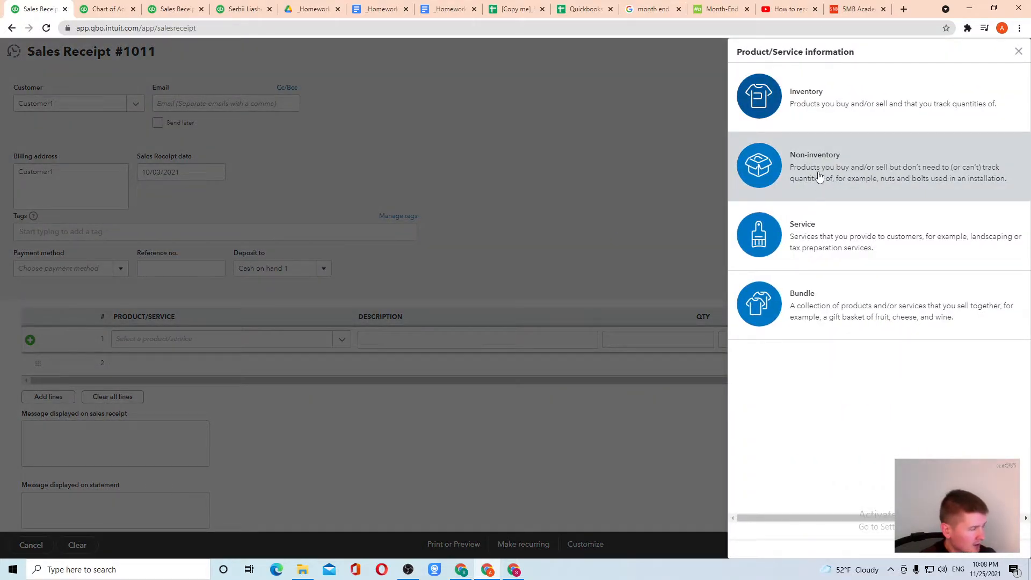
{"action": "left_click", "coordinate": [811, 235]}
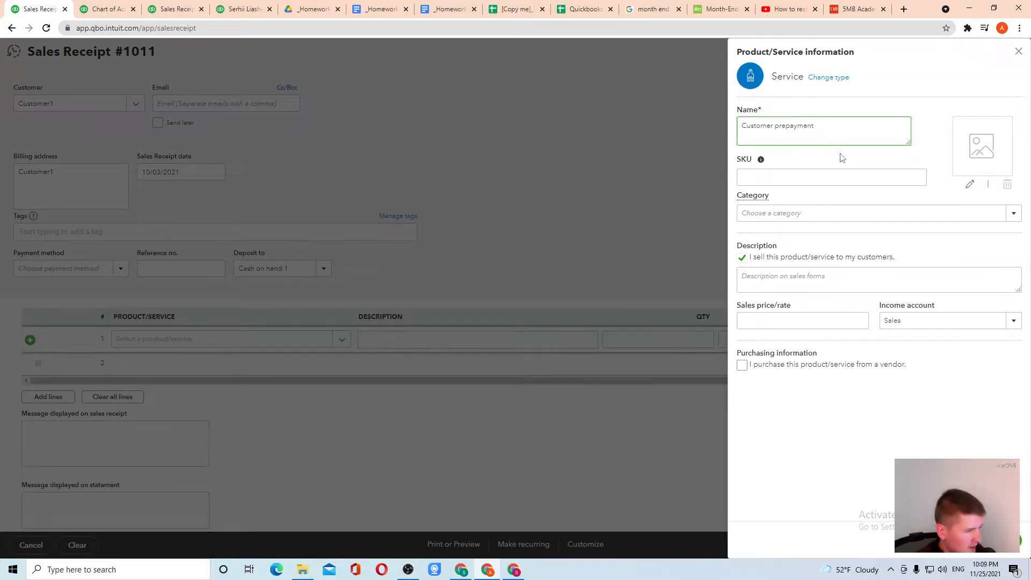
{"action": "left_click", "coordinate": [1014, 321]}
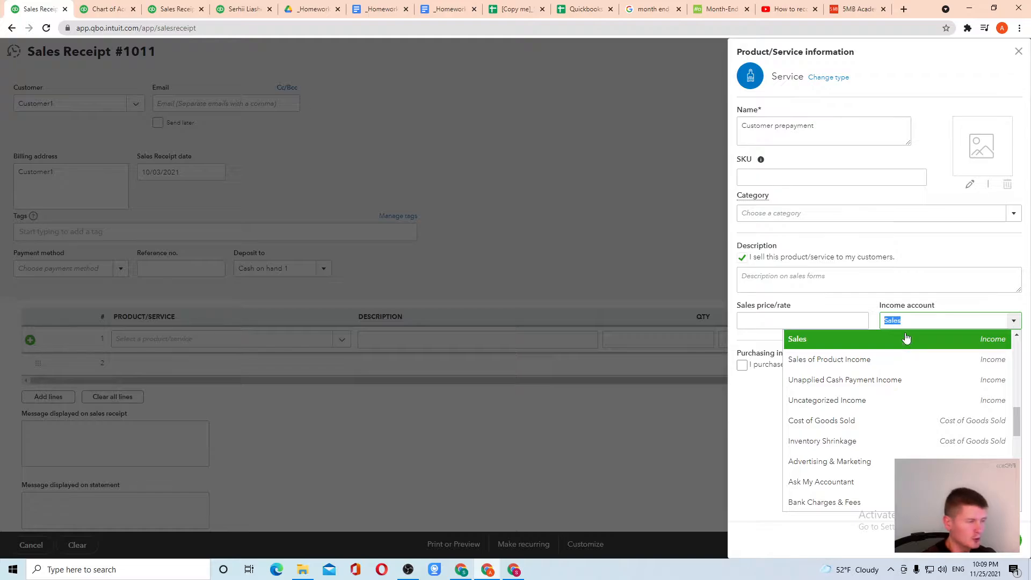
{"action": "scroll", "coordinate": [847, 403], "scroll_direction": "down", "scroll_amount": 2}
{"action": "scroll", "coordinate": [847, 403], "scroll_direction": "down", "scroll_amount": 2}
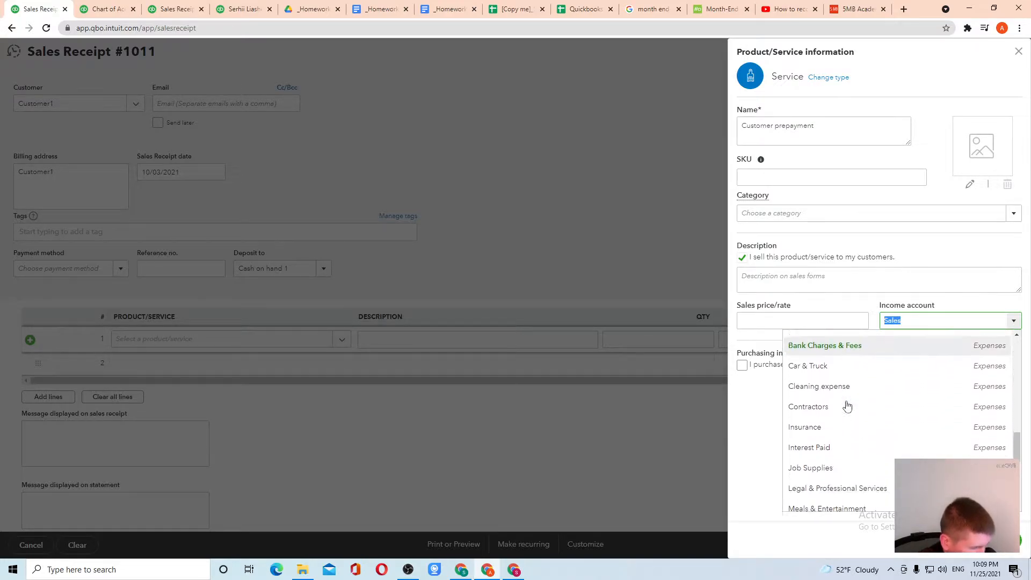
{"action": "scroll", "coordinate": [848, 427], "scroll_direction": "down", "scroll_amount": 6}
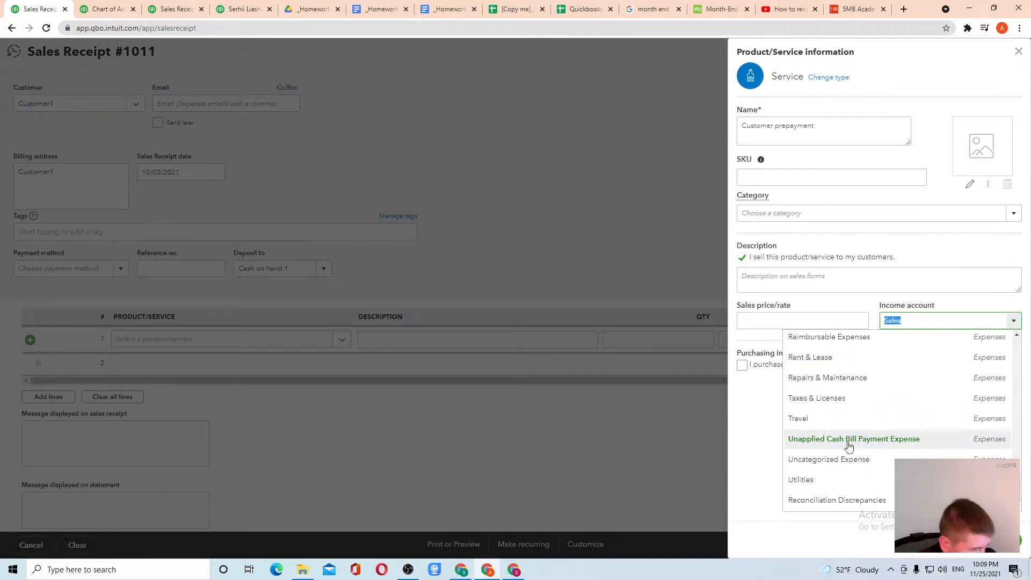
{"action": "scroll", "coordinate": [851, 428], "scroll_direction": "up", "scroll_amount": 6}
{"action": "scroll", "coordinate": [851, 428], "scroll_direction": "up", "scroll_amount": 10}
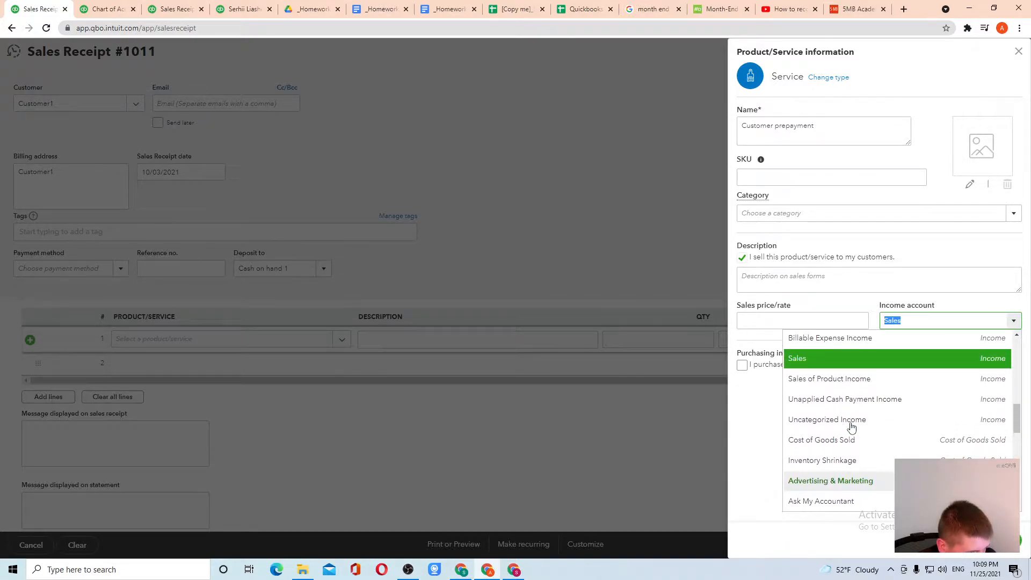
{"action": "scroll", "coordinate": [849, 424], "scroll_direction": "up", "scroll_amount": 3}
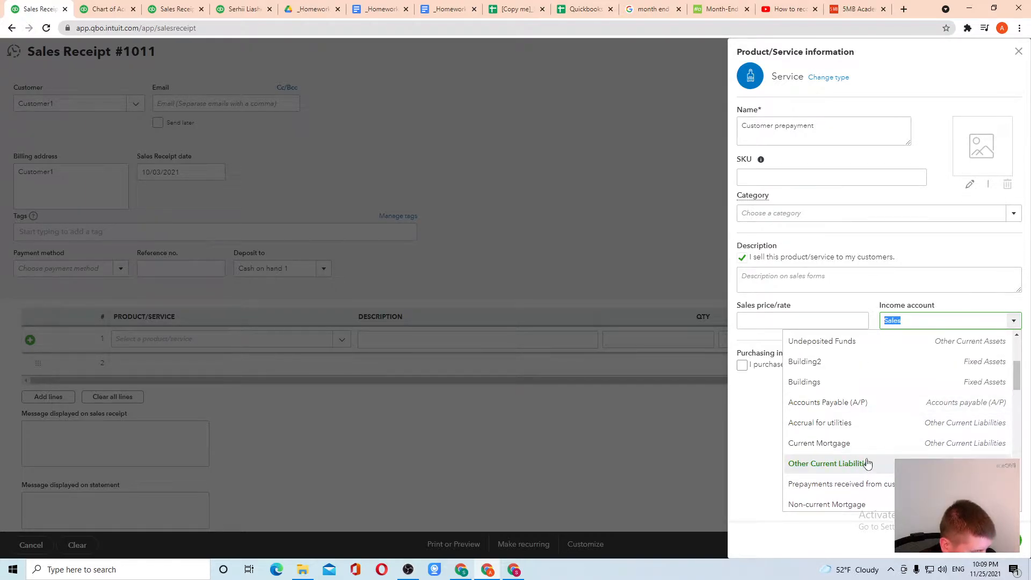
{"action": "scroll", "coordinate": [868, 463], "scroll_direction": "down", "scroll_amount": 1}
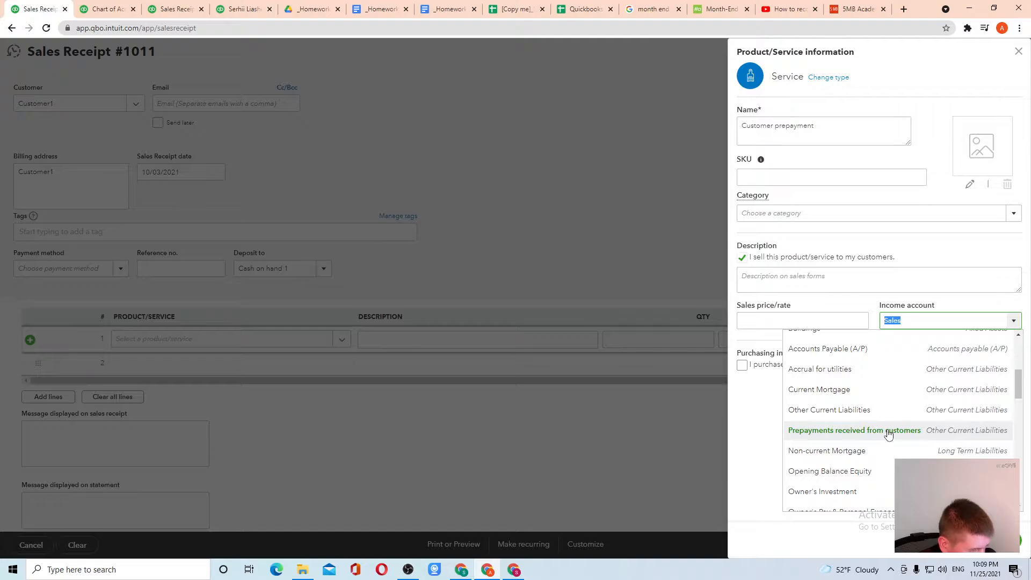
{"action": "left_click_drag", "start_coordinate": [1017, 381], "coordinate": [1016, 348]}
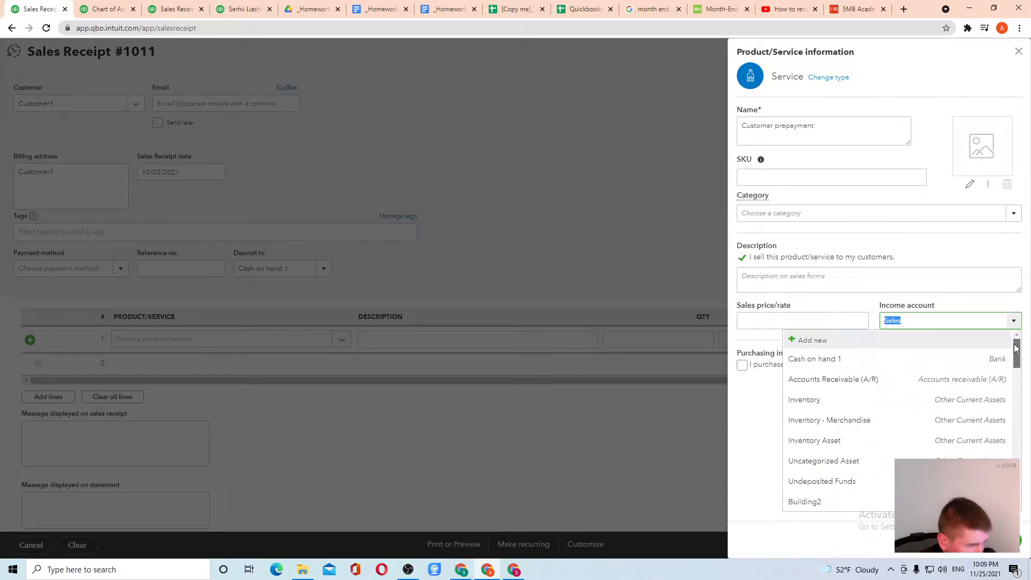
{"action": "left_click", "coordinate": [811, 341]}
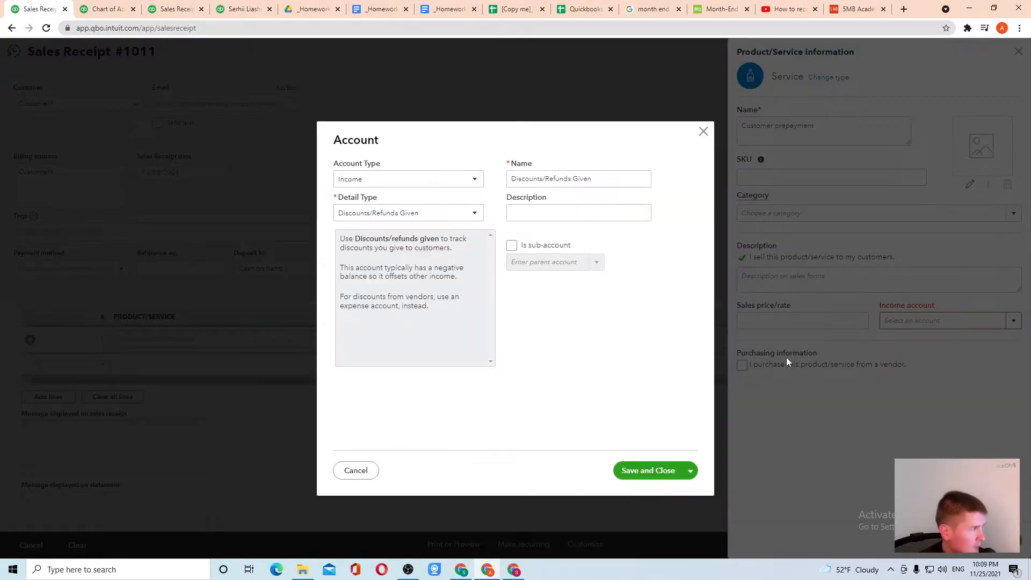
Step: Save a Prepaids received account with Other Current Liabilities as both account and detail type
{"action": "left_click", "coordinate": [473, 181]}
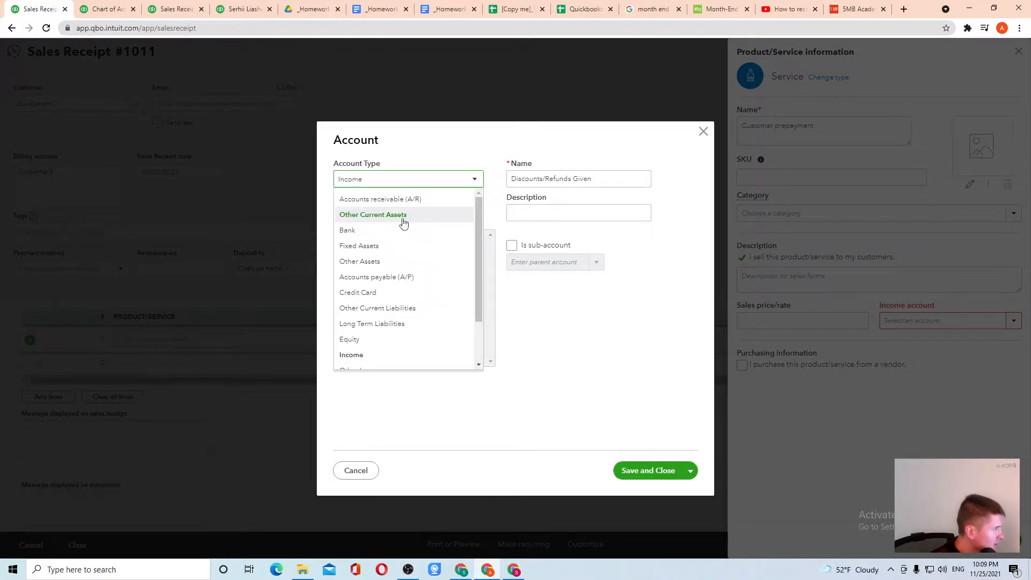
{"action": "scroll", "coordinate": [406, 230], "scroll_direction": "down", "scroll_amount": 1}
{"action": "left_click", "coordinate": [404, 256]}
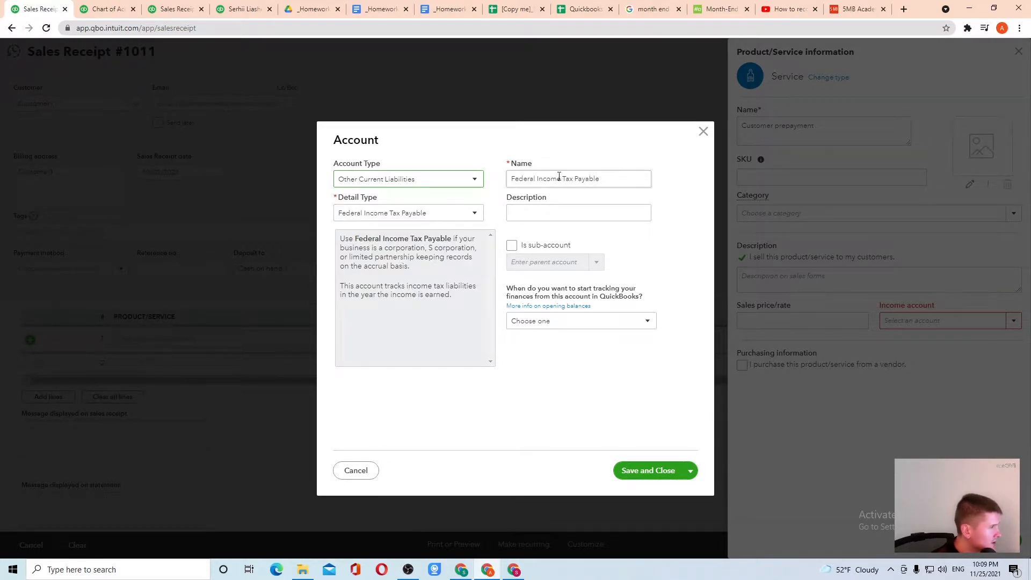
{"action": "left_click", "coordinate": [418, 215]}
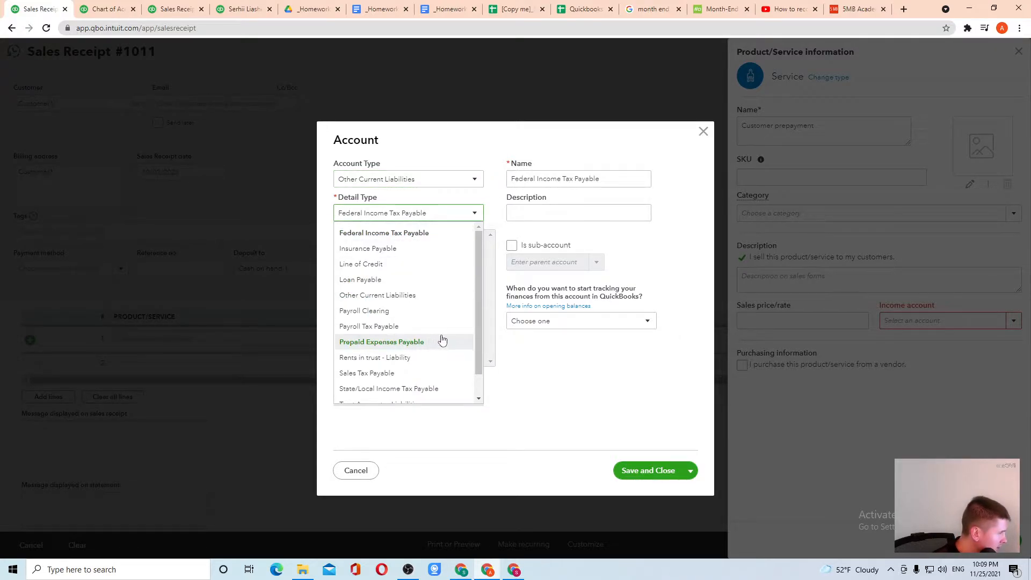
{"action": "scroll", "coordinate": [441, 343], "scroll_direction": "down", "scroll_amount": 1}
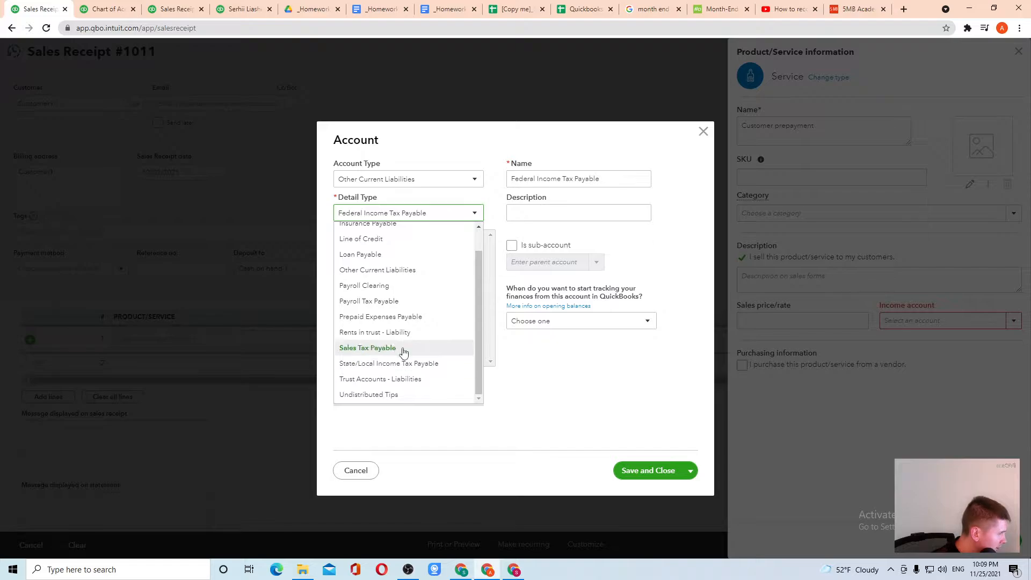
{"action": "scroll", "coordinate": [404, 274], "scroll_direction": "up", "scroll_amount": 1}
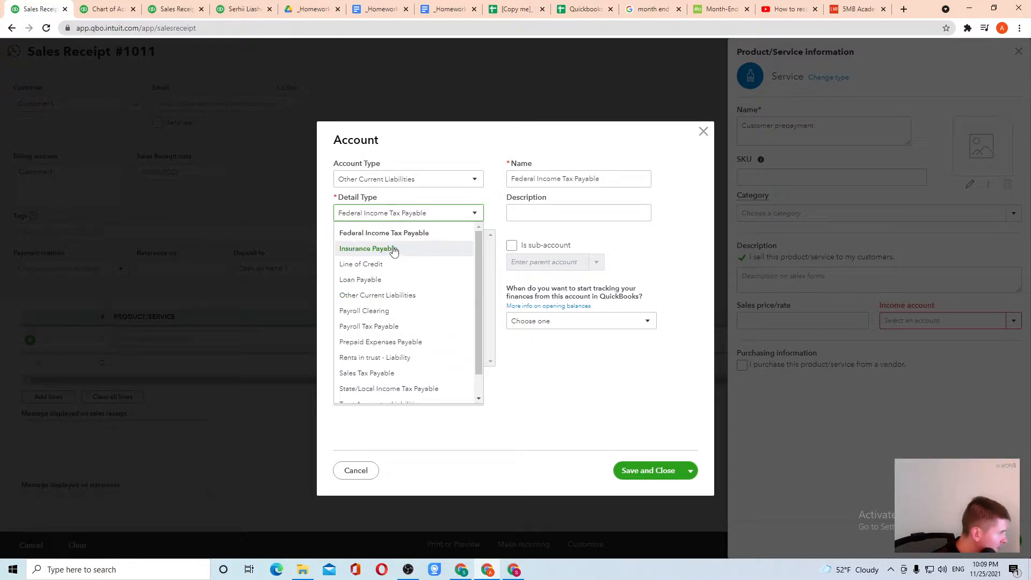
{"action": "left_click", "coordinate": [396, 295]}
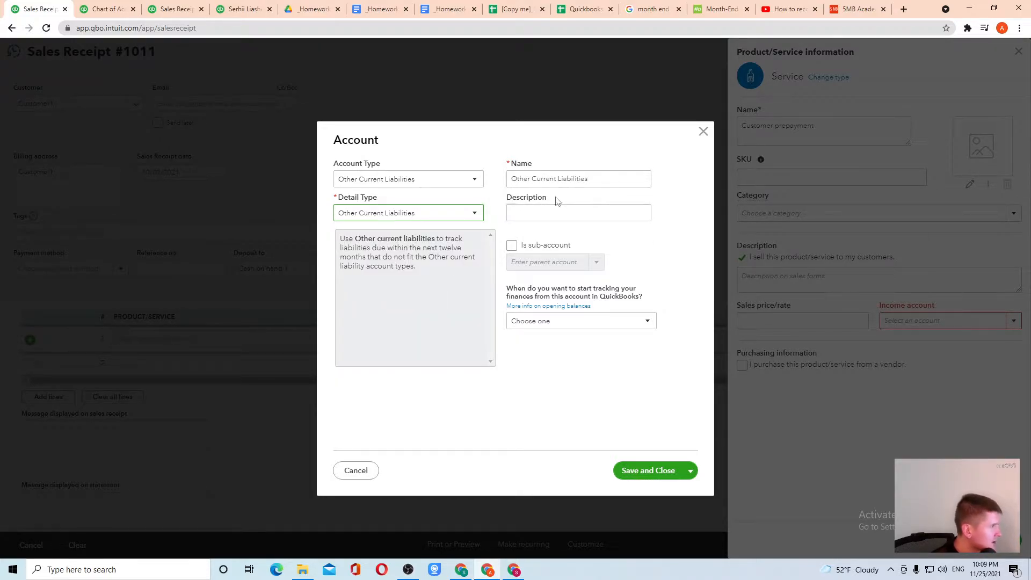
{"action": "triple_click", "coordinate": [615, 180]}
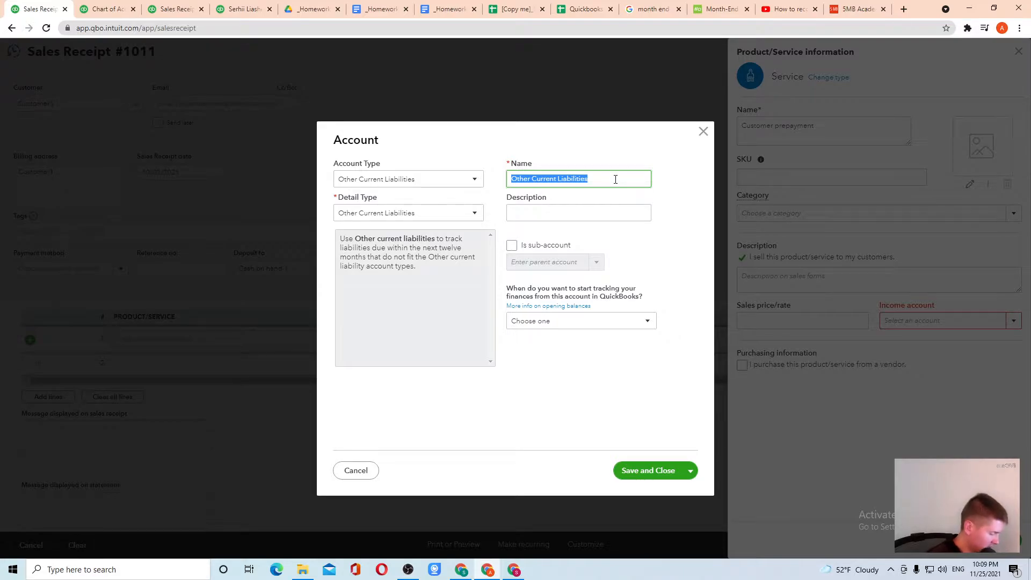
{"action": "type", "text": "Prepaids received"}
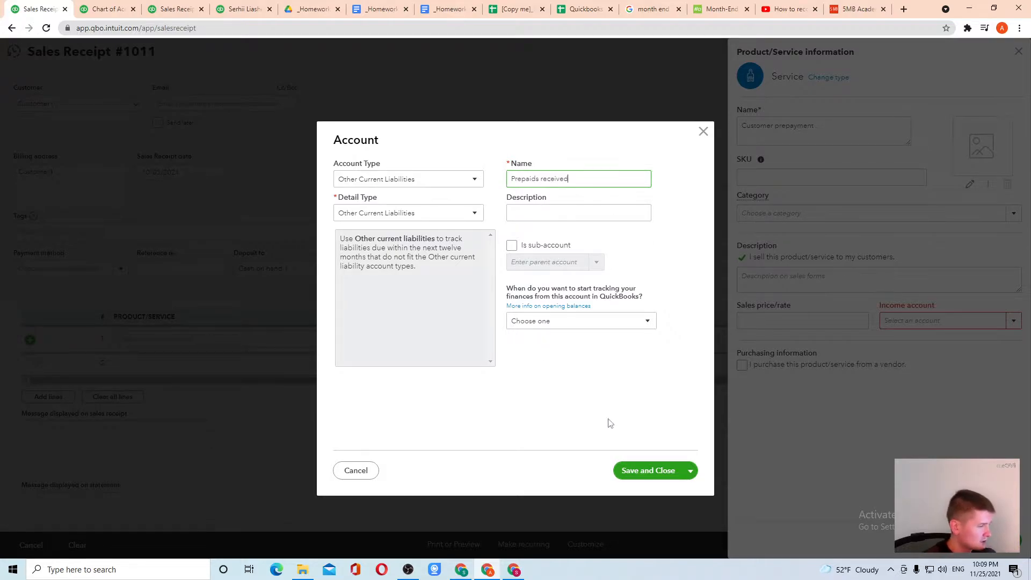
{"action": "left_click", "coordinate": [645, 476]}
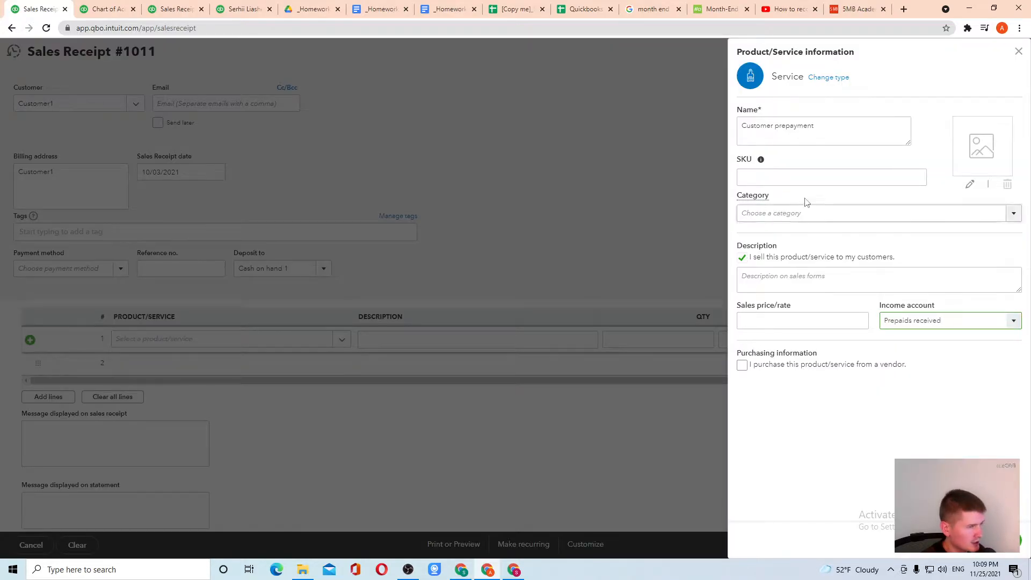
Step: Save the service as Customer prepayment2, check the prepayment task in E40, and edit line 1's amount
{"action": "left_click", "coordinate": [981, 540]}
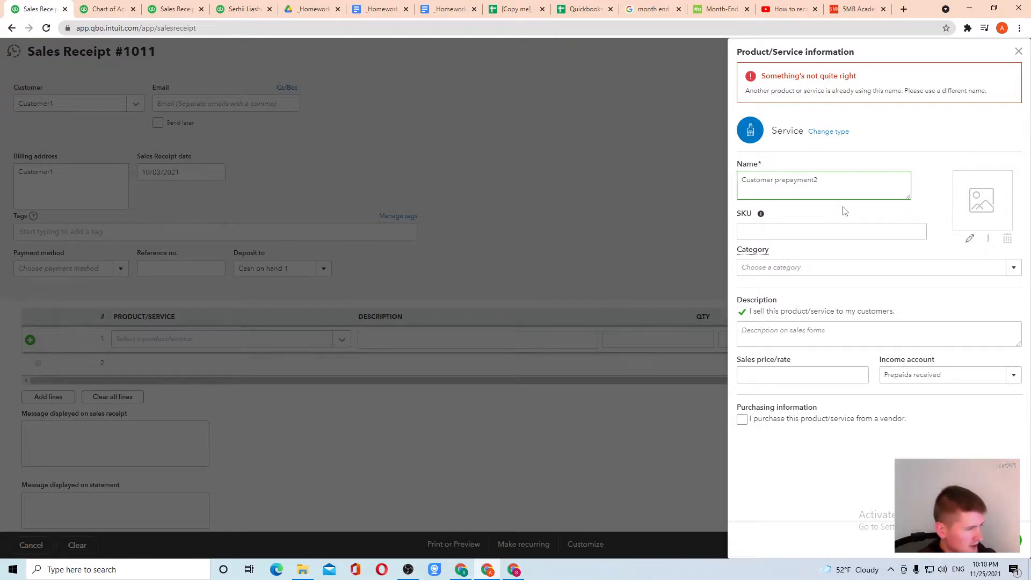
{"action": "left_click", "coordinate": [977, 540]}
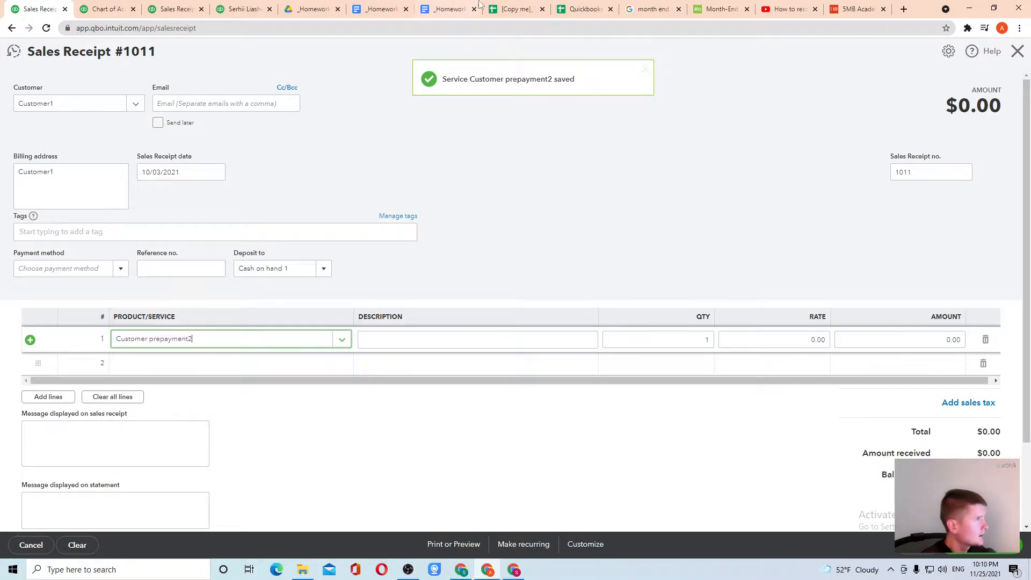
{"action": "left_click", "coordinate": [564, 10]}
{"action": "left_click", "coordinate": [512, 9]}
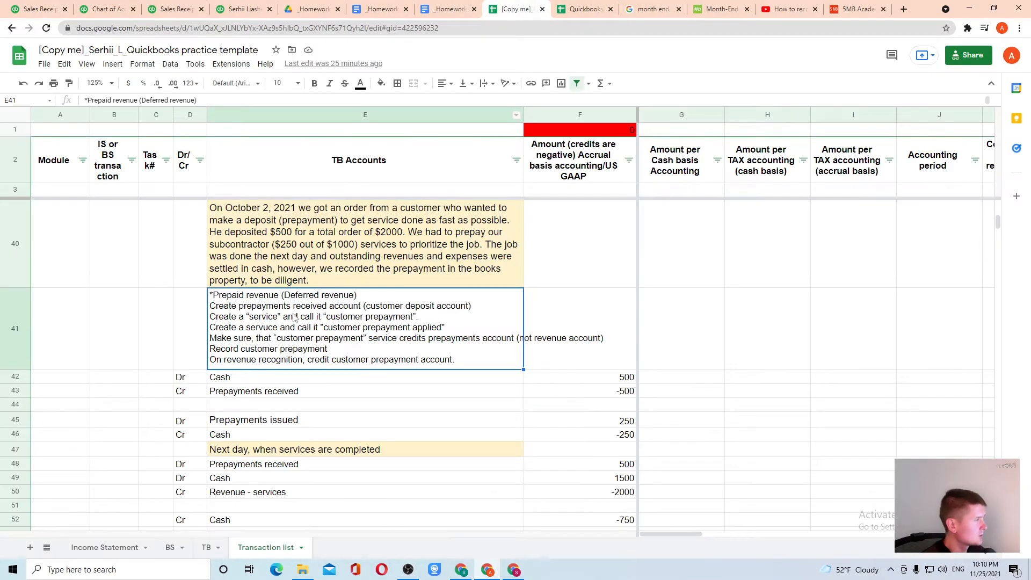
{"action": "left_click", "coordinate": [279, 235]}
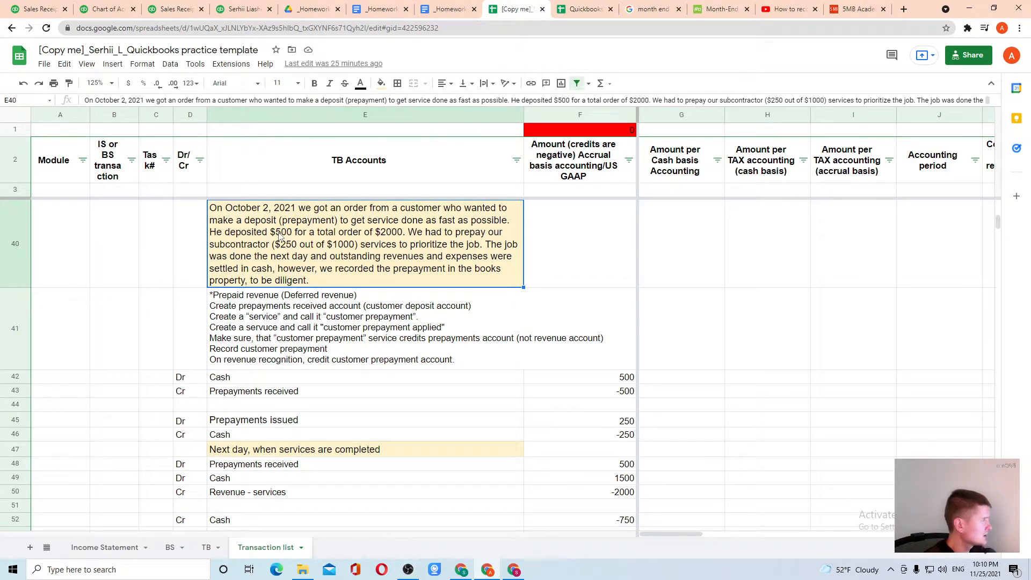
{"action": "left_click", "coordinate": [46, 7]}
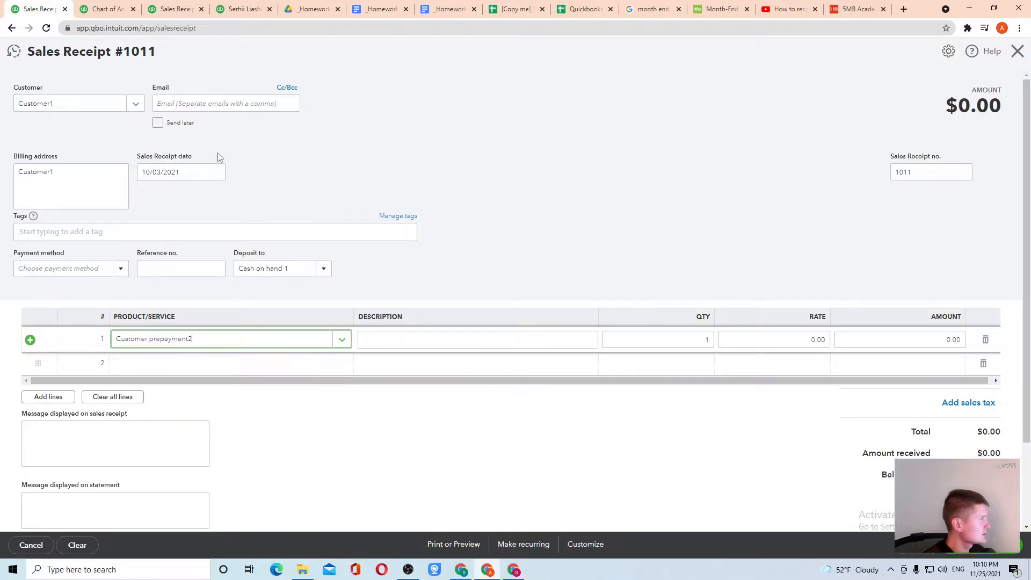
{"action": "left_click", "coordinate": [918, 340]}
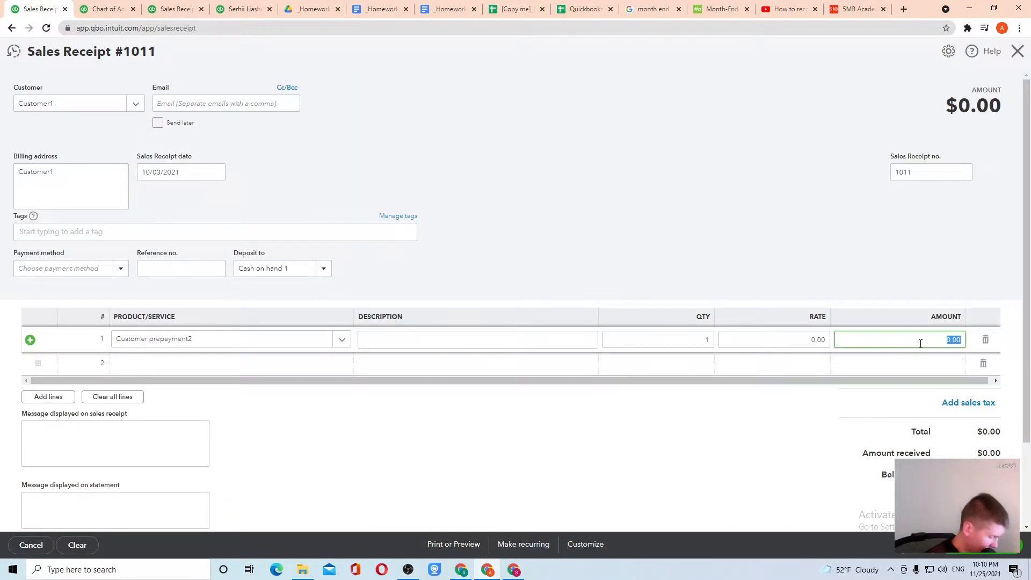
Step: Enter $500 as line 1's amount and save the sales receipt
{"action": "type", "text": "500"}
{"action": "left_click", "coordinate": [842, 444]}
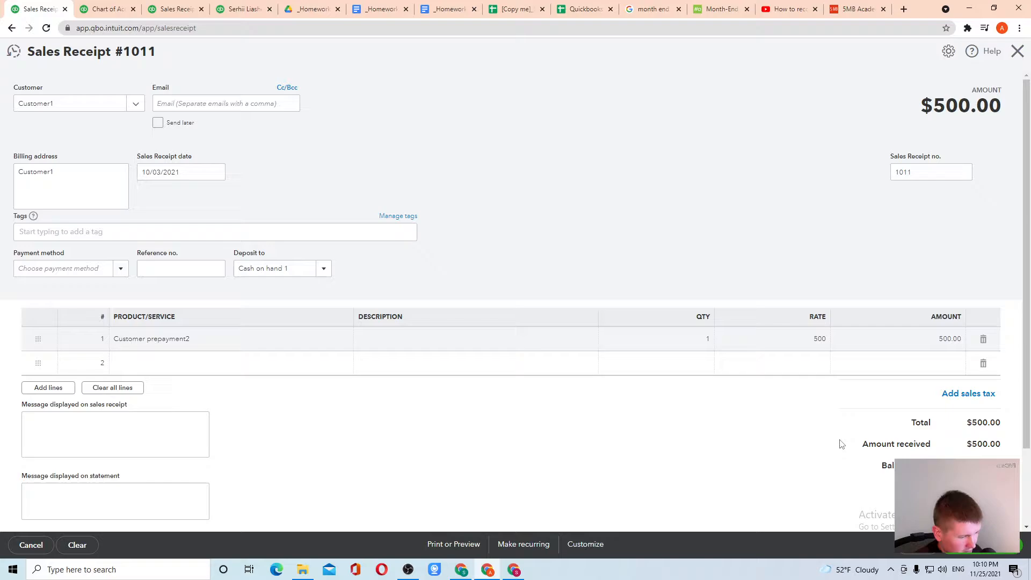
{"action": "left_click", "coordinate": [991, 545]}
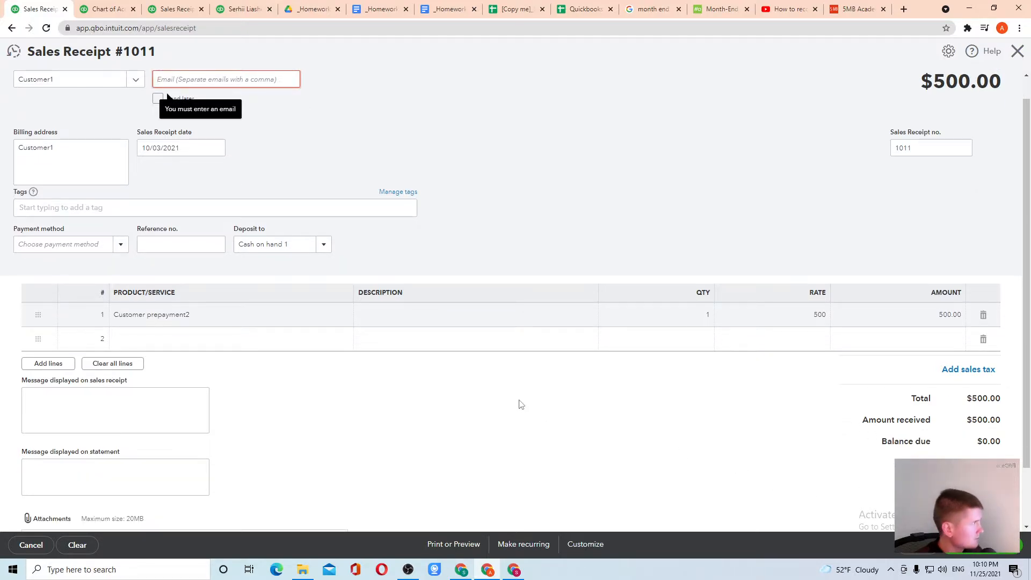
Step: Fill in the customer's e-mail, leave Send later unchecked, and email the receipt
{"action": "left_click", "coordinate": [175, 79]}
{"action": "key", "text": "ctrl+v"}
{"action": "key", "text": "ctrl+z"}
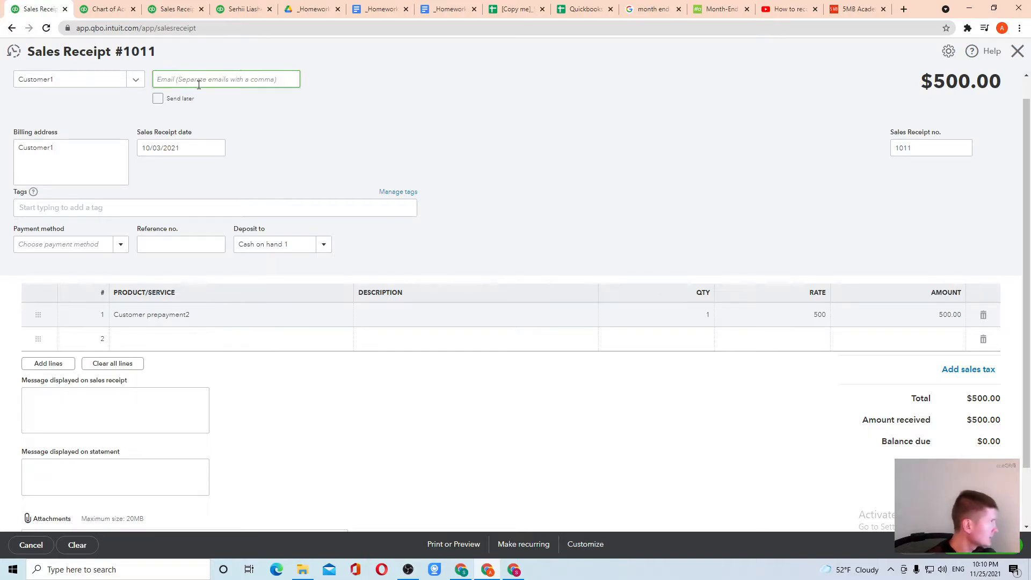
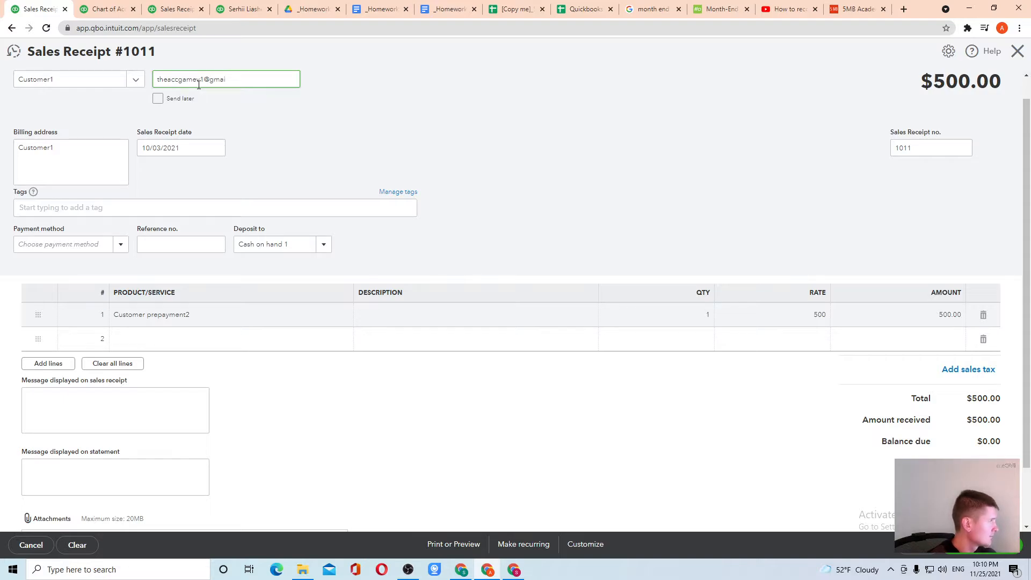
{"action": "key", "text": "ctrl+shift+Left"}
{"action": "key", "text": "ctrl+shift+Left"}
{"action": "key", "text": "ctrl+shift+Left"}
{"action": "key", "text": "ctrl+c"}
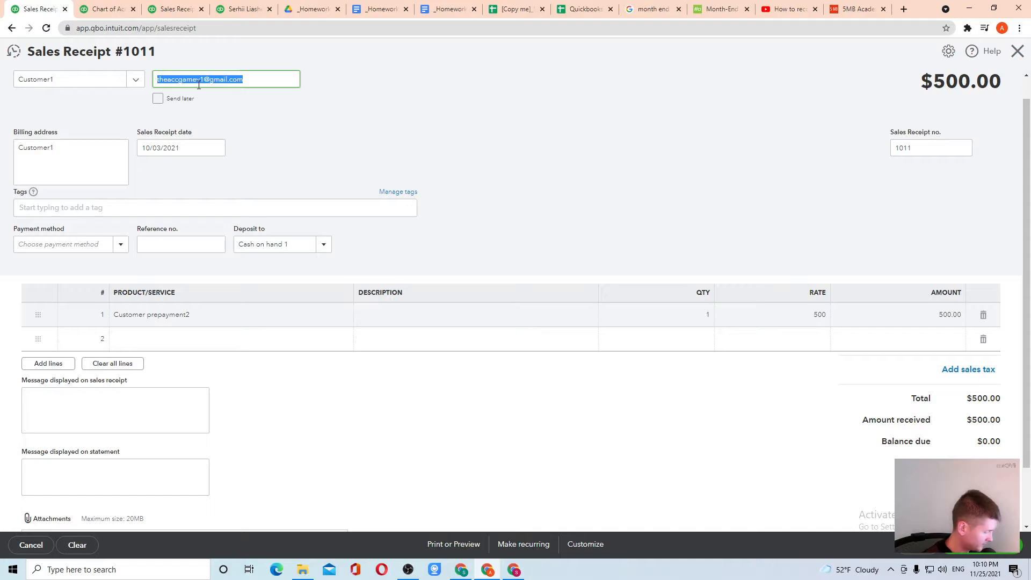
{"action": "key", "text": "BackSpace"}
{"action": "left_click", "coordinate": [158, 99]}
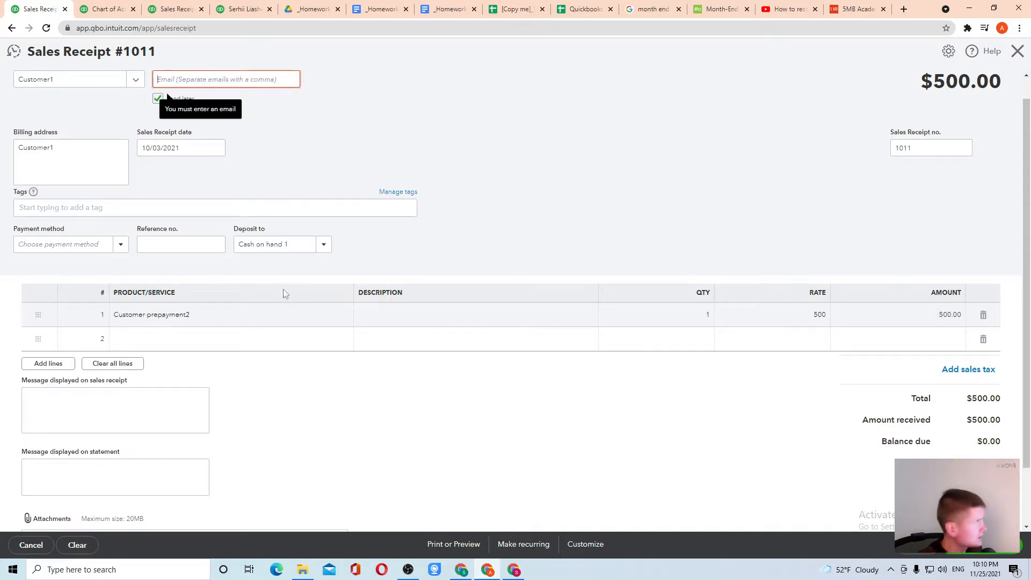
{"action": "left_click", "coordinate": [160, 80]}
{"action": "key", "text": "ctrl+v"}
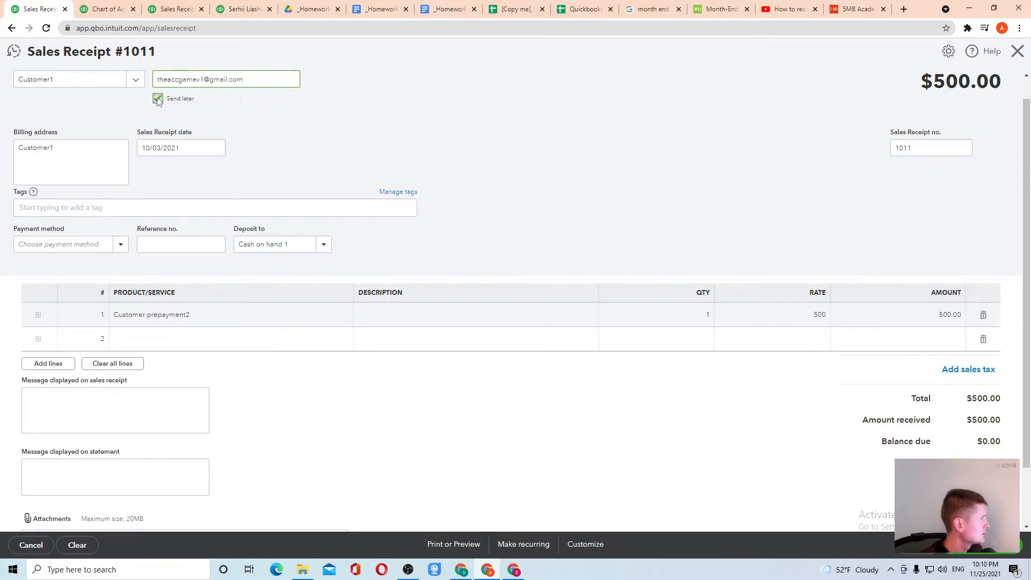
{"action": "left_click", "coordinate": [159, 102]}
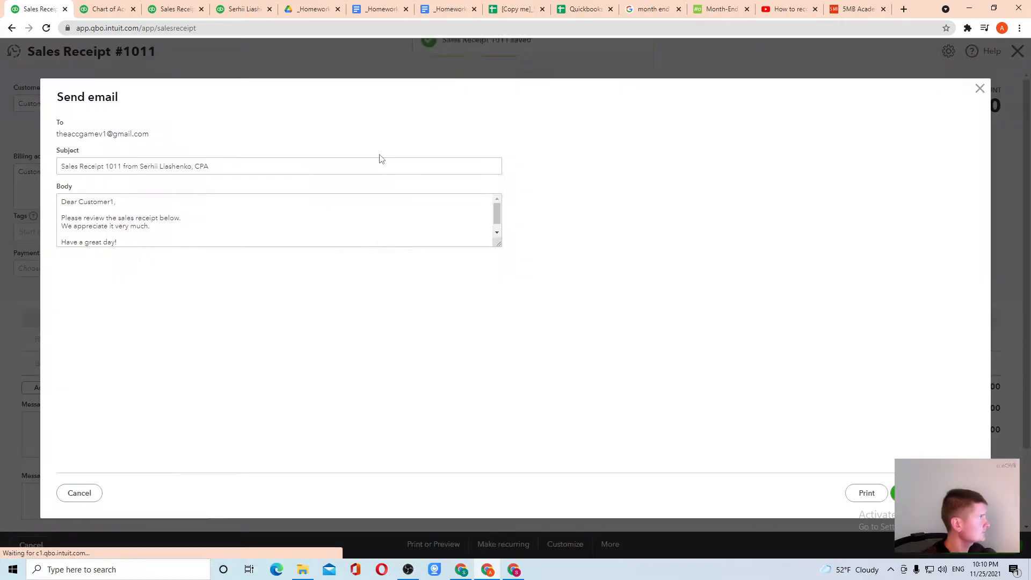
{"action": "left_click", "coordinate": [905, 493]}
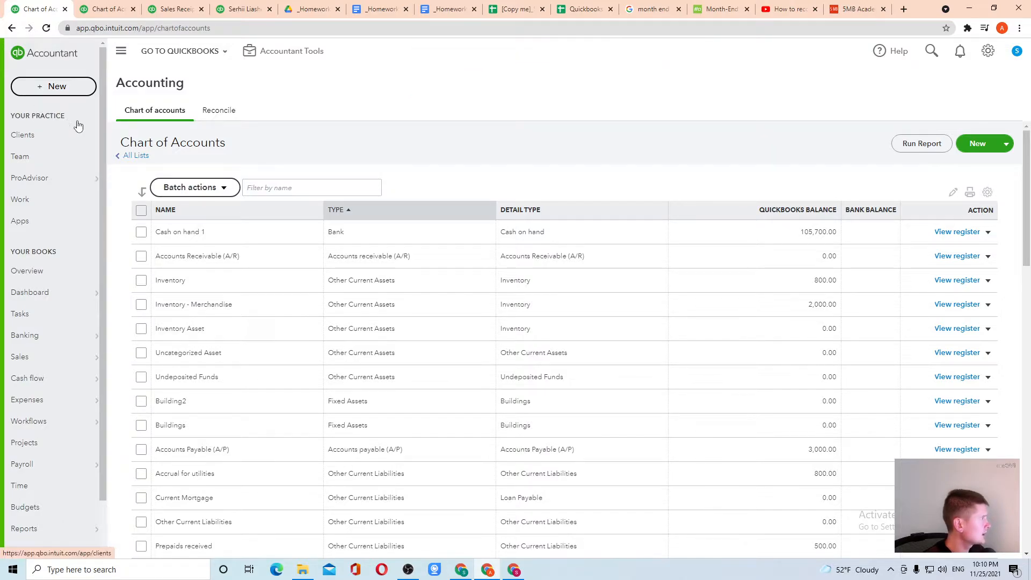
Step: Go back from the chart of accounts and sales receipt to the transaction report
{"action": "left_click", "coordinate": [113, 15]}
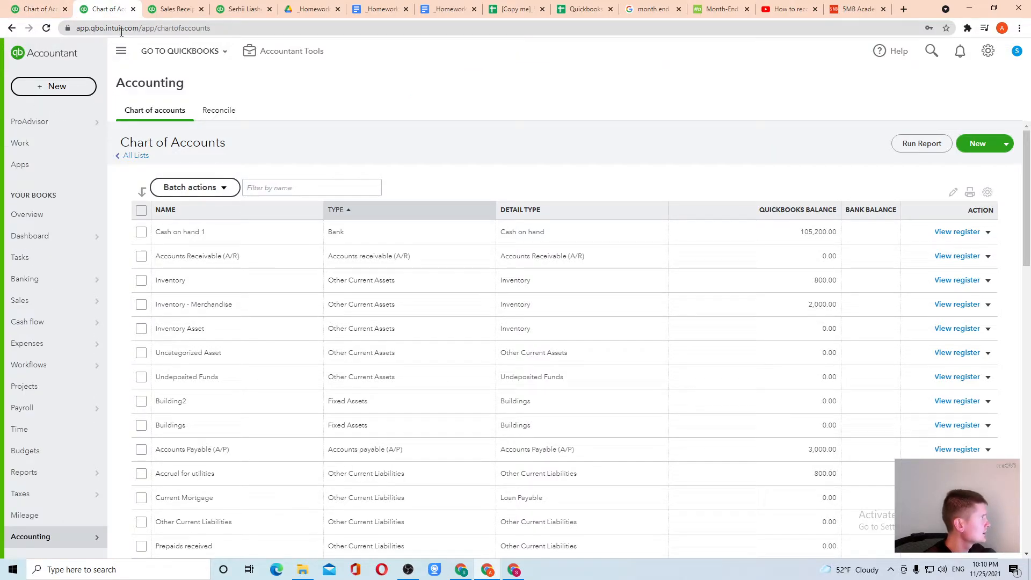
{"action": "left_click", "coordinate": [146, 8]}
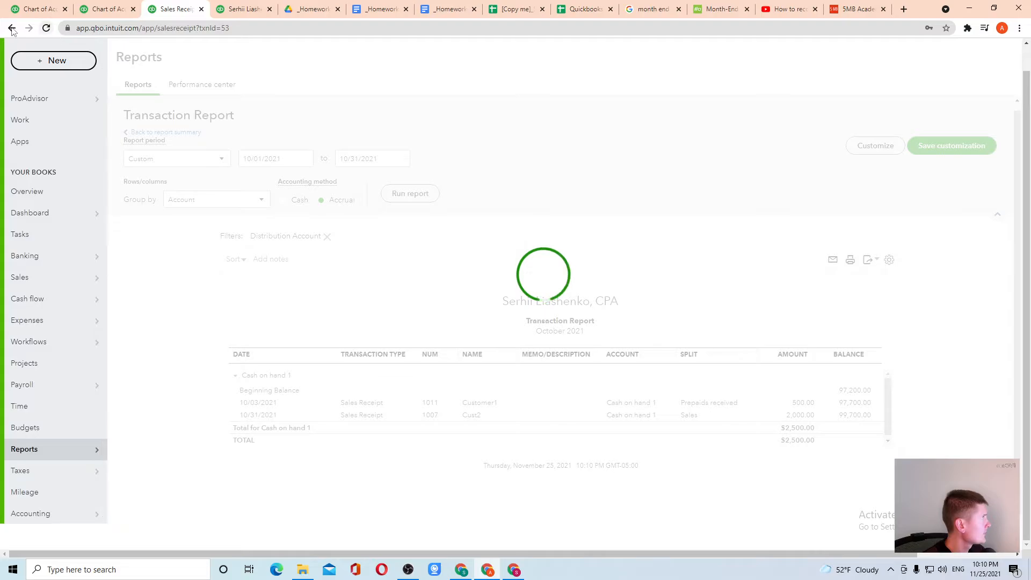
{"action": "left_click", "coordinate": [11, 29]}
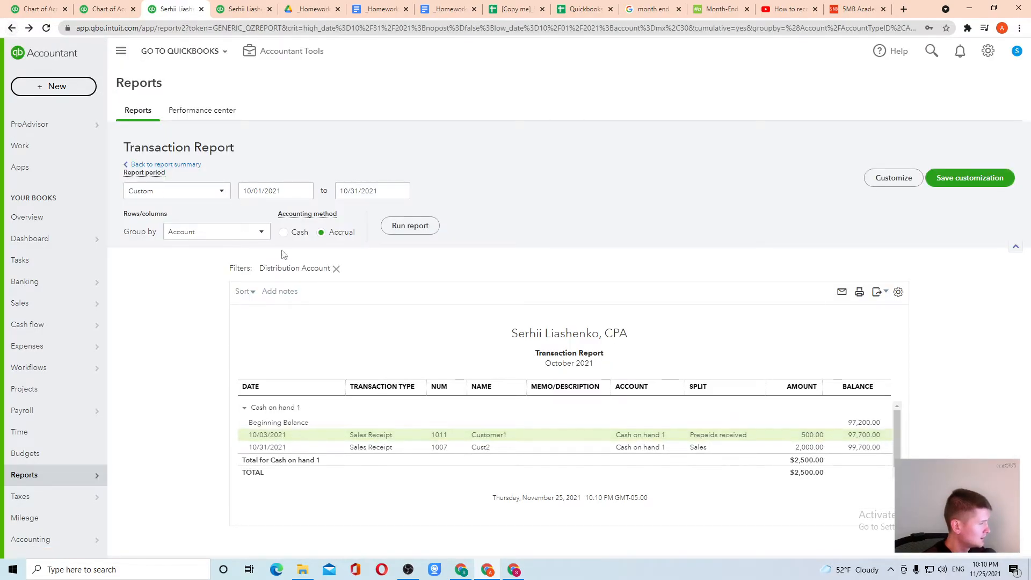
Step: Review the Balance Sheet, drill into Cash on hand 1, then bring up the Profit and Loss report
{"action": "left_click", "coordinate": [144, 164]}
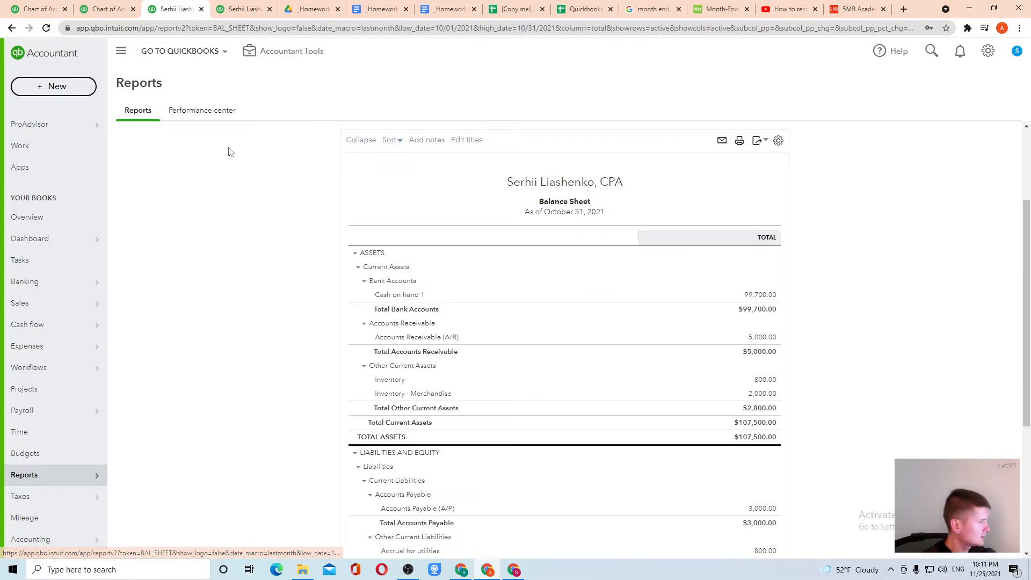
{"action": "scroll", "coordinate": [840, 230], "scroll_direction": "down", "scroll_amount": 3}
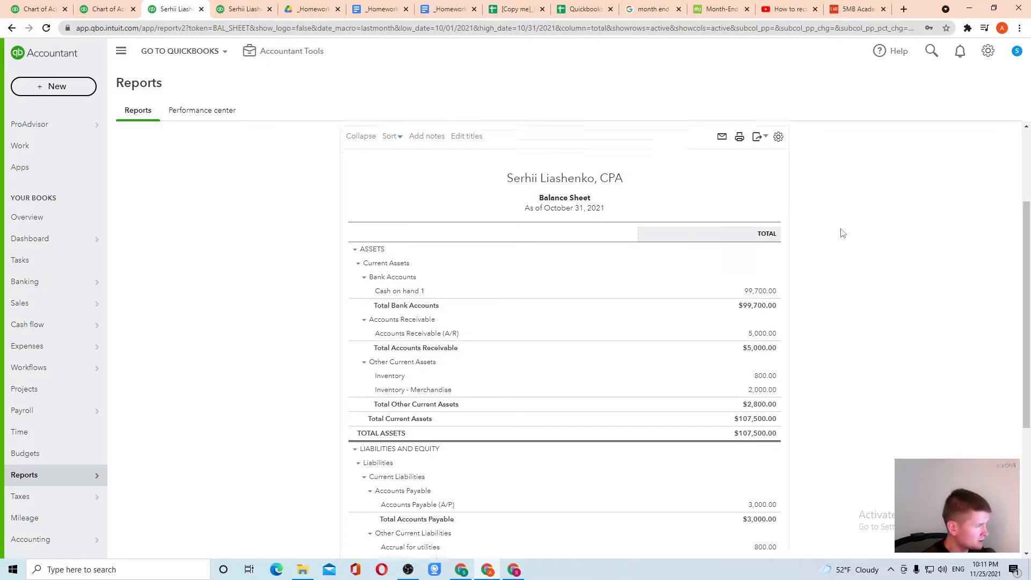
{"action": "left_click", "coordinate": [767, 167]}
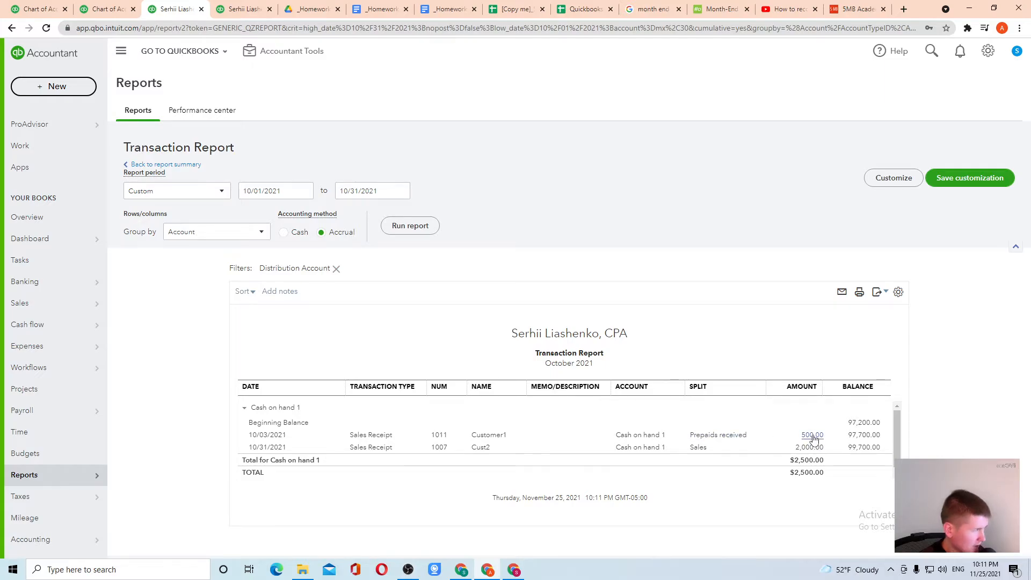
{"action": "left_click", "coordinate": [149, 164]}
{"action": "scroll", "coordinate": [558, 239], "scroll_direction": "down", "scroll_amount": 3}
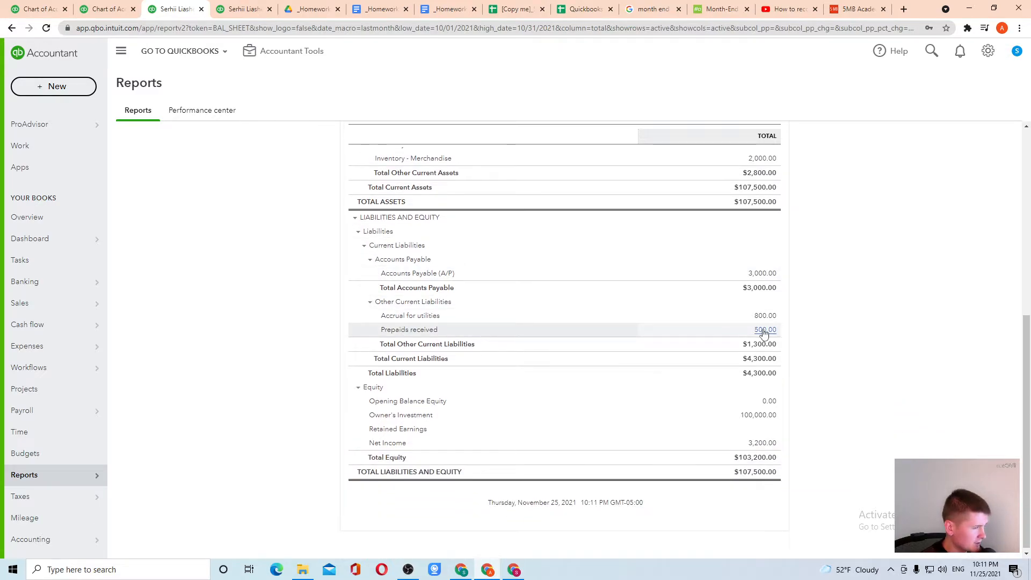
{"action": "scroll", "coordinate": [317, 203], "scroll_direction": "up", "scroll_amount": 10}
{"action": "left_click", "coordinate": [239, 9]}
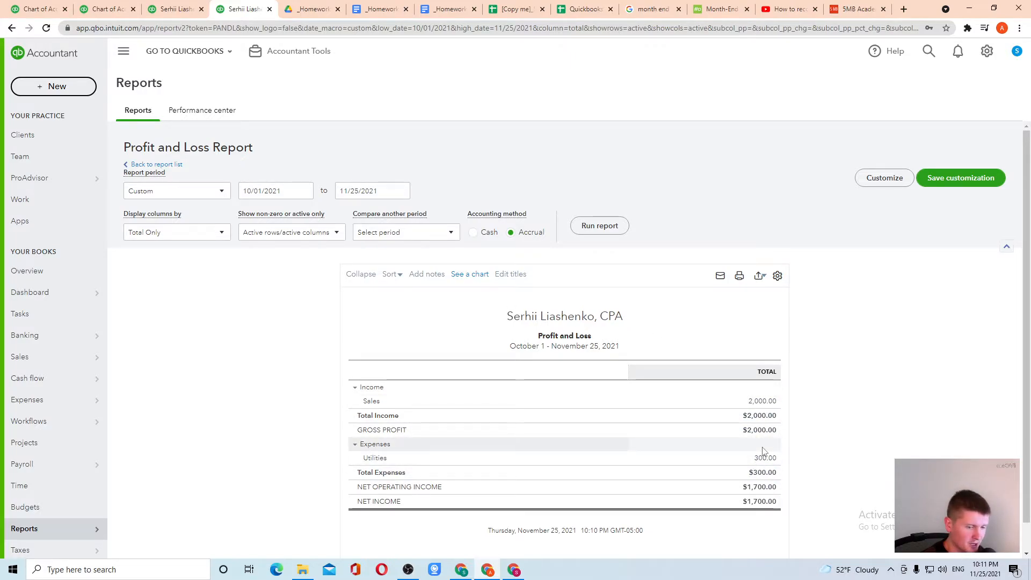
Step: Rerun the Profit and Loss report using the Cash accounting method
{"action": "left_click", "coordinate": [43, 5]}
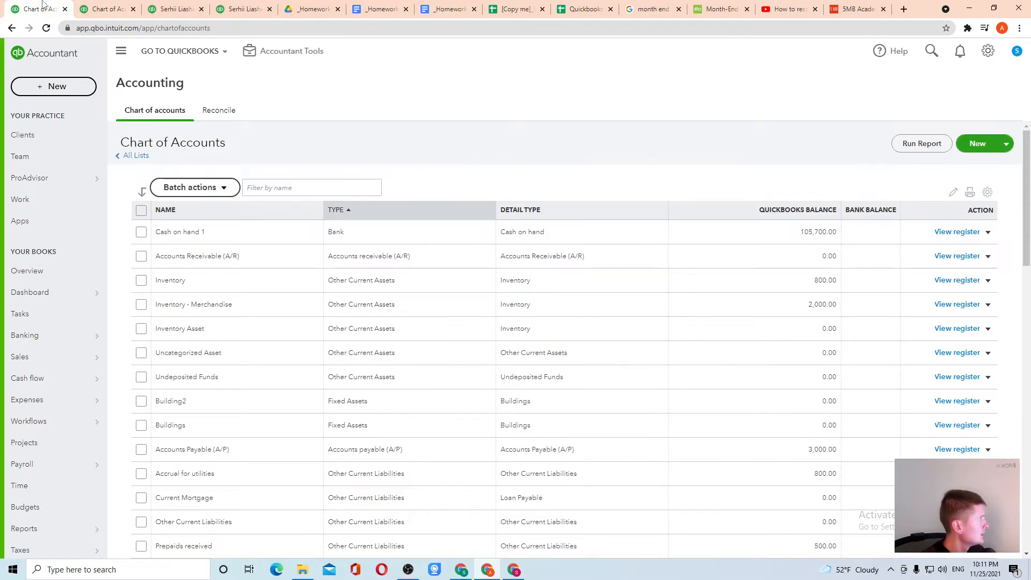
{"action": "left_click", "coordinate": [185, 7]}
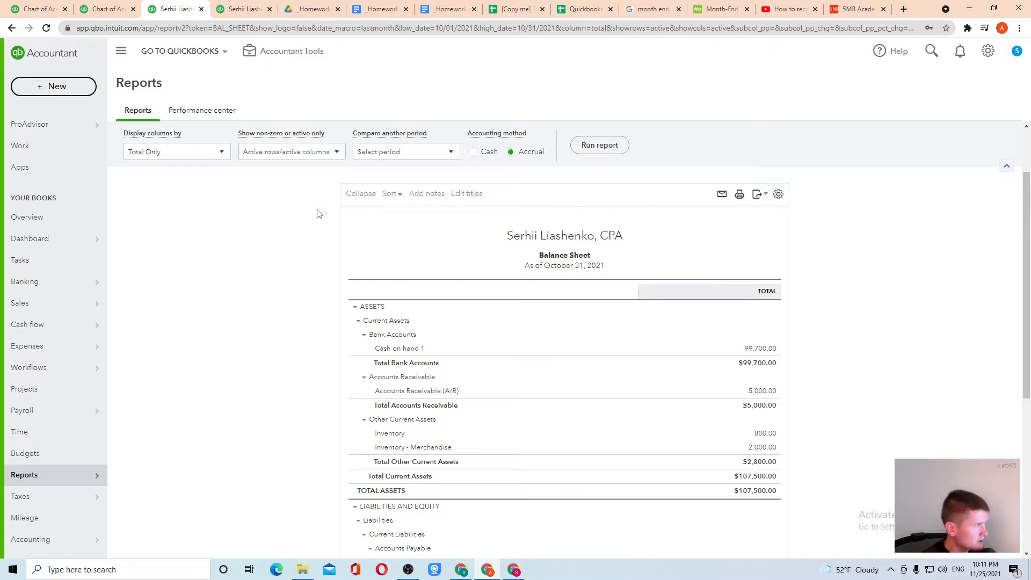
{"action": "left_click", "coordinate": [245, 9]}
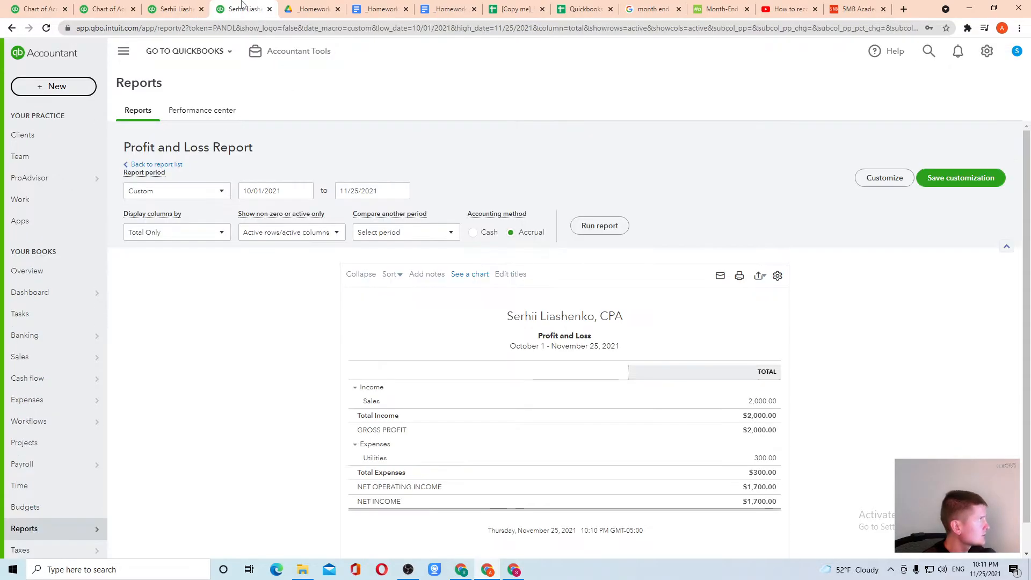
{"action": "left_click", "coordinate": [490, 232]}
{"action": "left_click", "coordinate": [609, 226]}
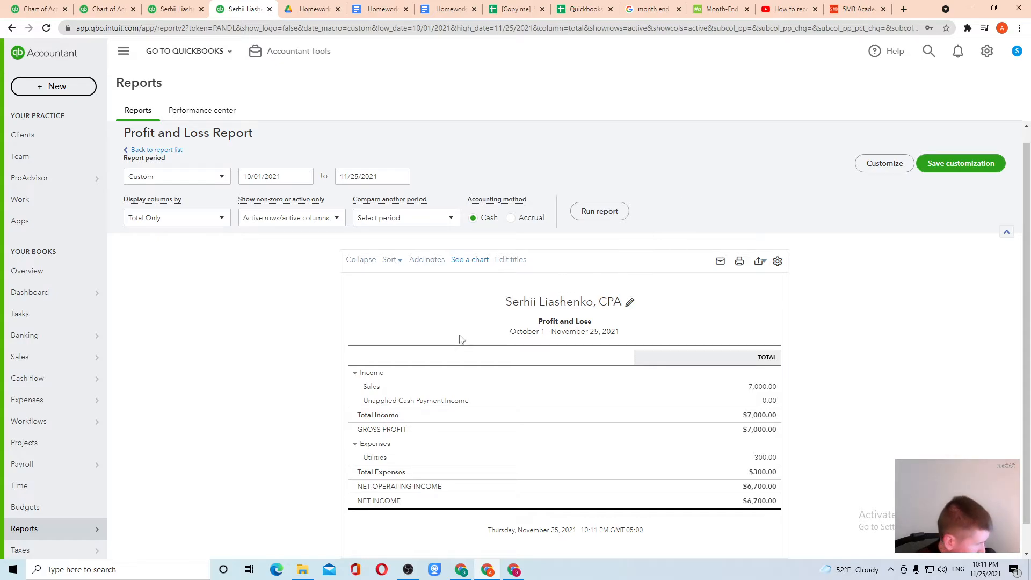
Step: Drill into the 7,000 Sales amount, clear the Distribution Account filter, and rerun Profit and Loss
{"action": "left_click", "coordinate": [759, 389]}
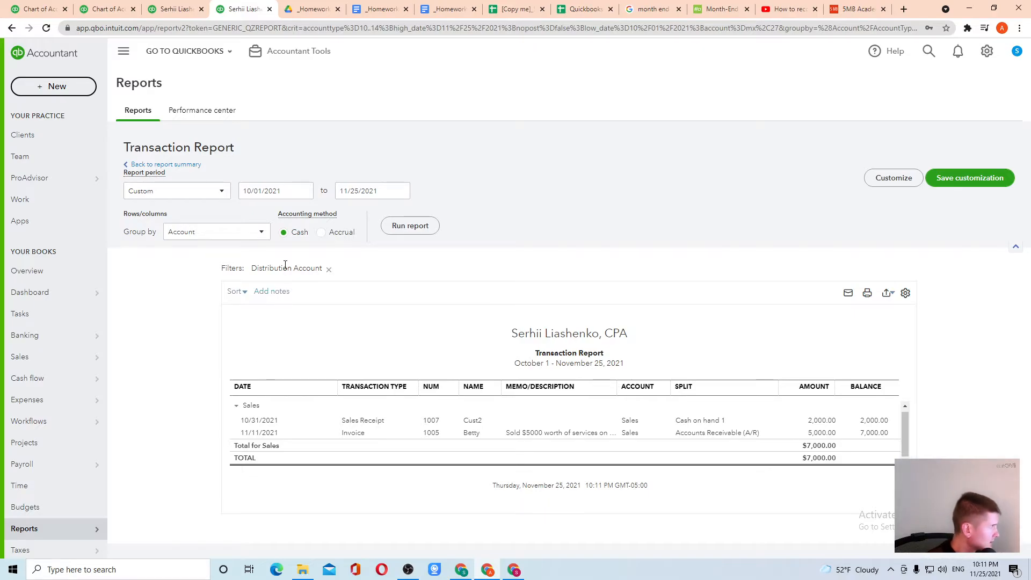
{"action": "left_click", "coordinate": [328, 270]}
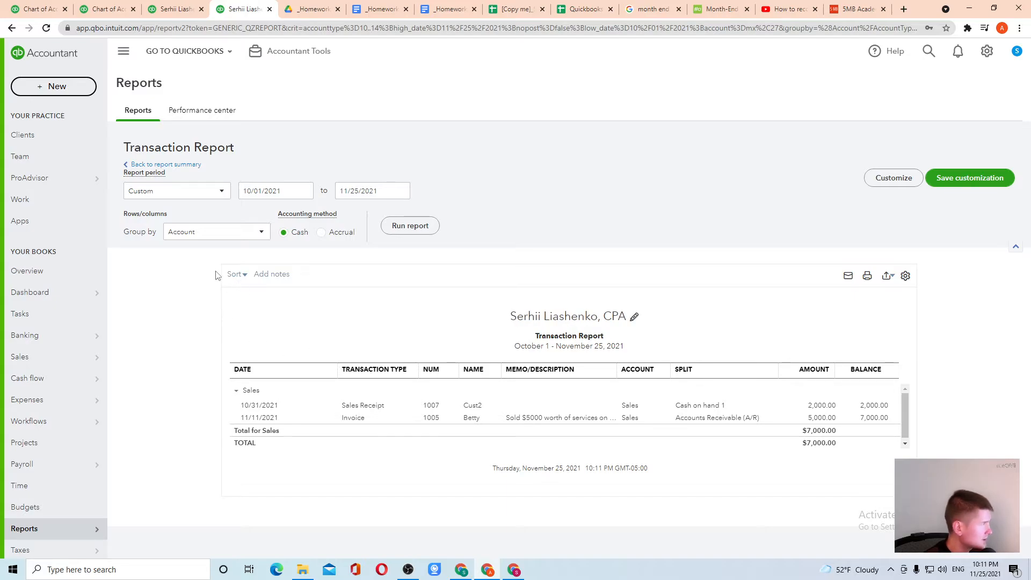
{"action": "left_click", "coordinate": [12, 27]}
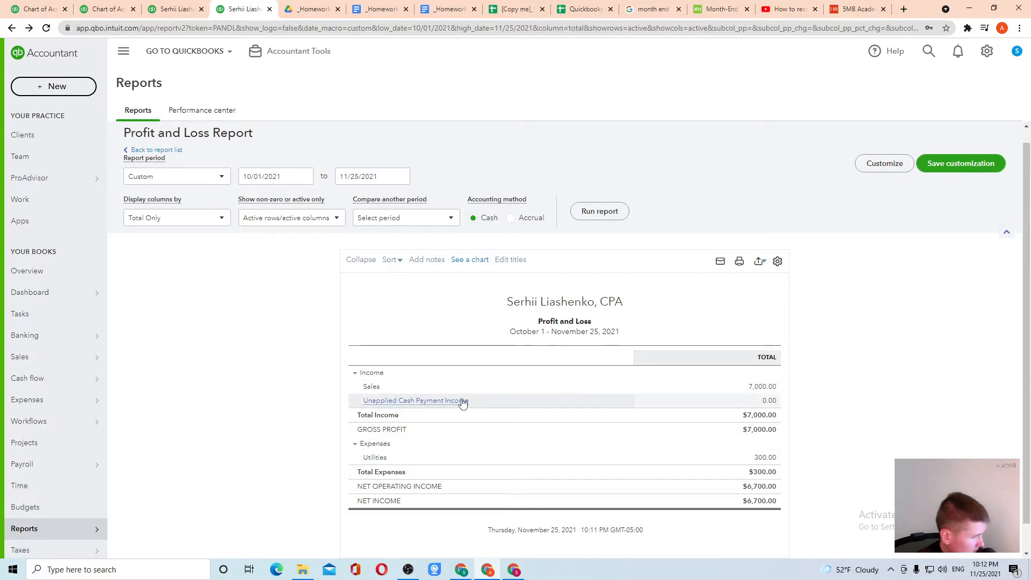
{"action": "left_click", "coordinate": [594, 212]}
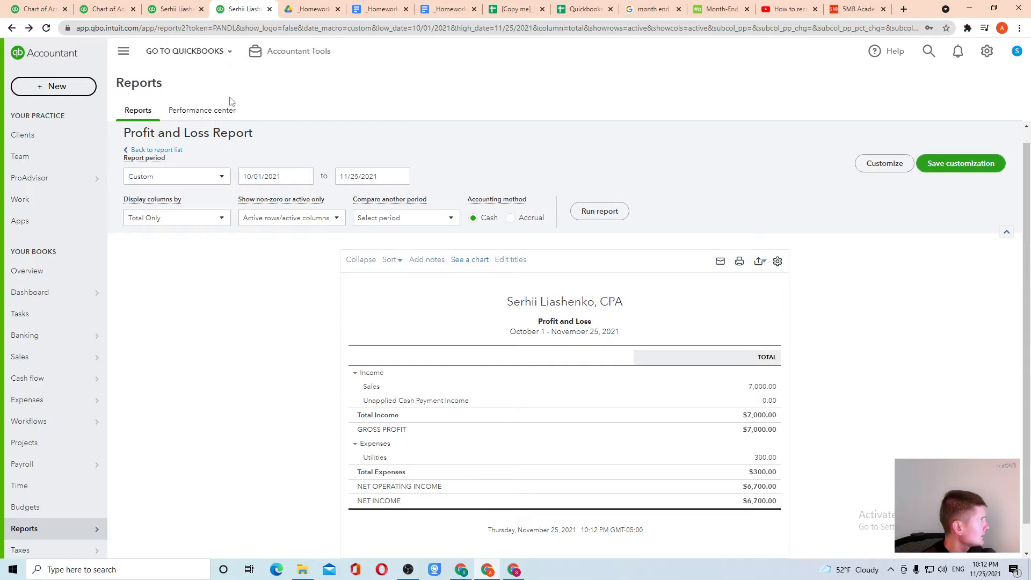
Step: Check the Cash on hand 1 balance on the Balance Sheet and return to the Chart of Accounts
{"action": "left_click", "coordinate": [177, 9]}
{"action": "left_click", "coordinate": [761, 348]}
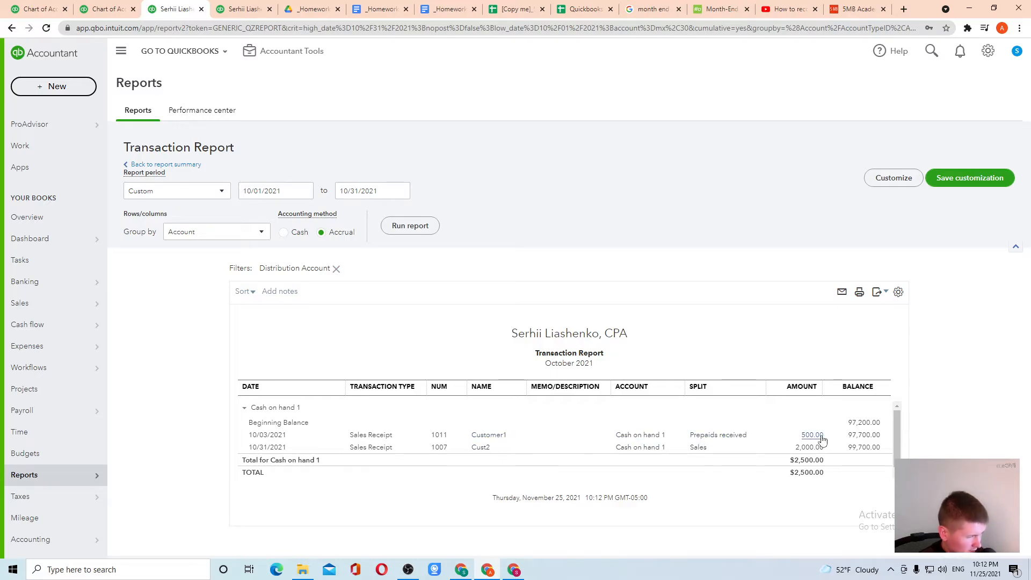
{"action": "left_click", "coordinate": [108, 7]}
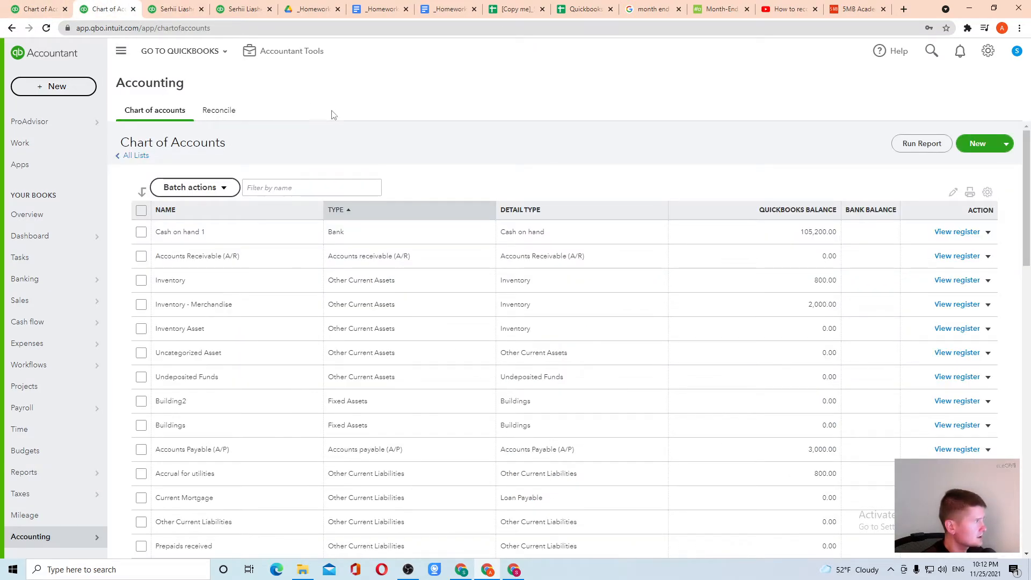
{"action": "left_click", "coordinate": [25, 6]}
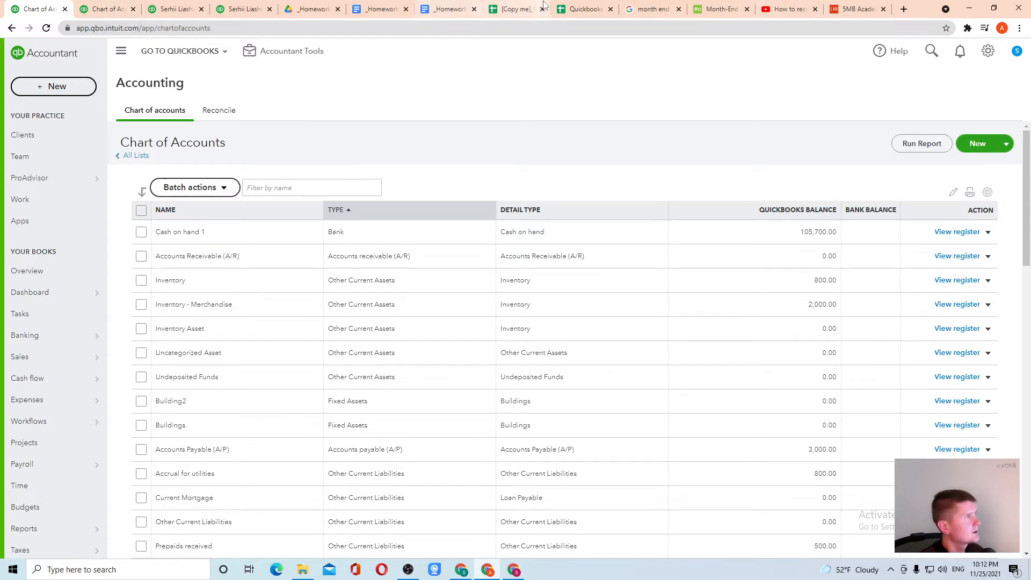
{"action": "left_click", "coordinate": [580, 10]}
Step: Review the prepayment journal lines in rows 42–43 of the Transaction list
{"action": "left_click", "coordinate": [515, 9]}
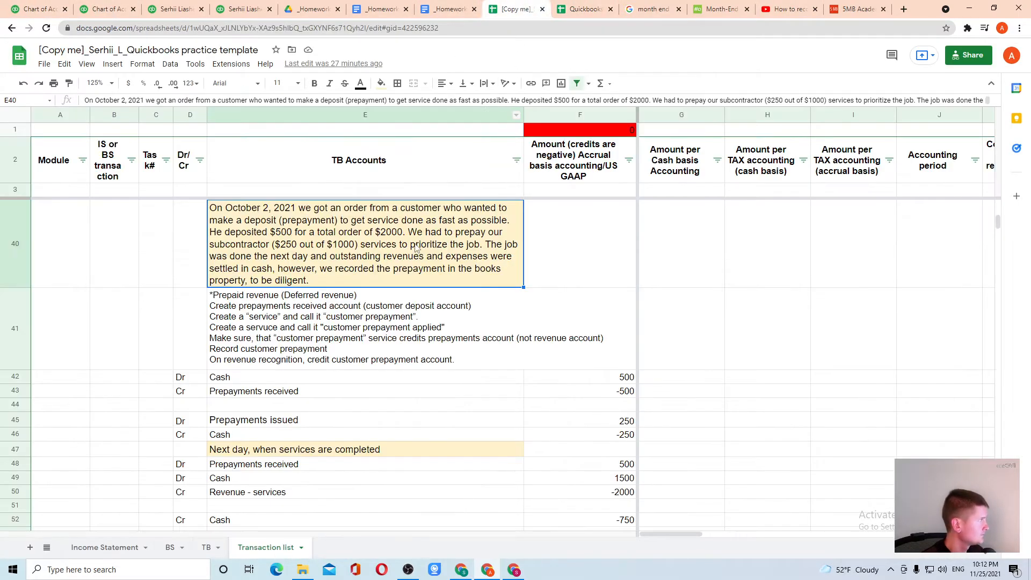
{"action": "scroll", "coordinate": [347, 352], "scroll_direction": "down", "scroll_amount": 3}
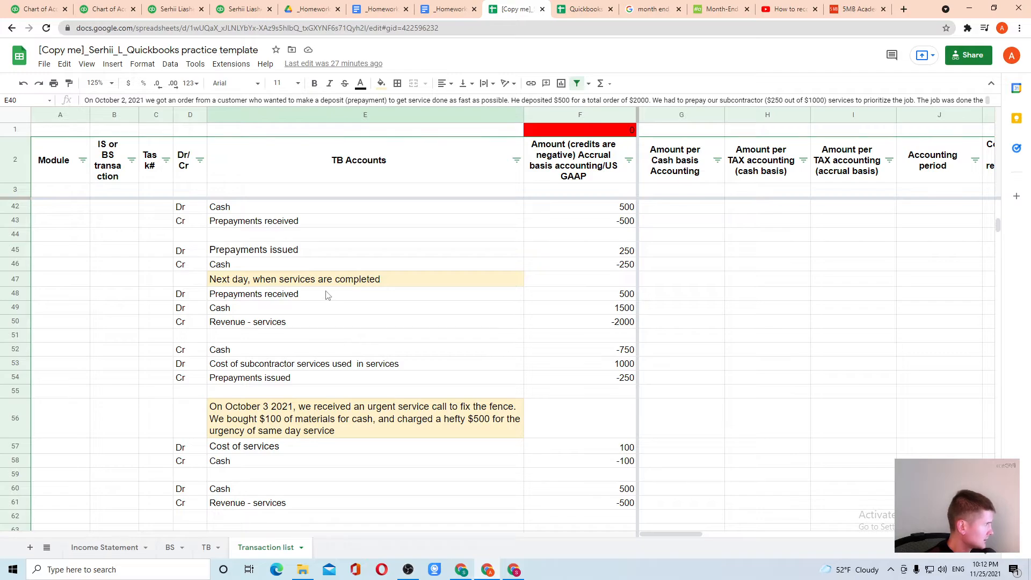
{"action": "scroll", "coordinate": [317, 298], "scroll_direction": "up", "scroll_amount": 1}
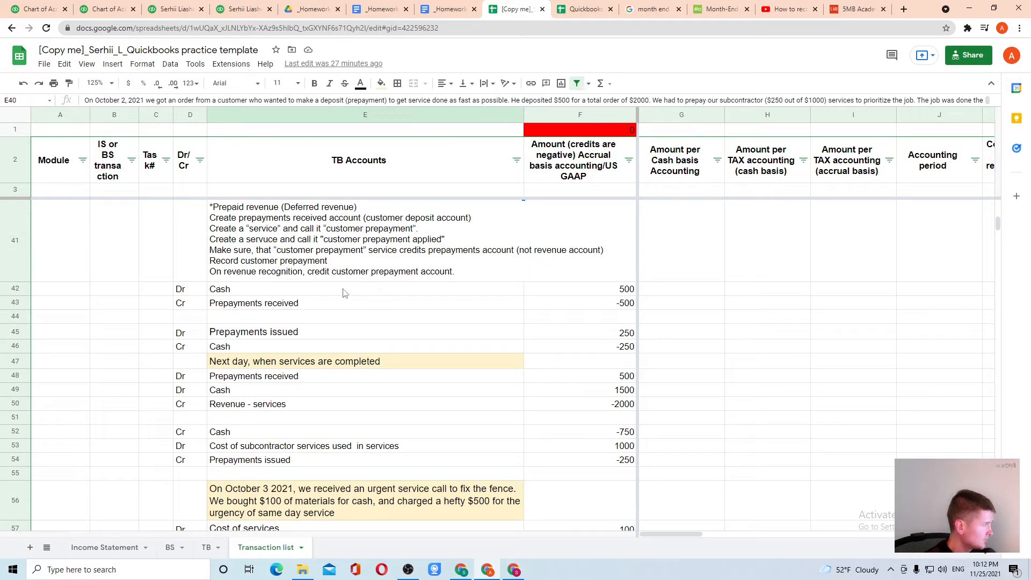
{"action": "left_click", "coordinate": [312, 294]}
{"action": "left_click_drag", "start_coordinate": [199, 290], "coordinate": [539, 304]}
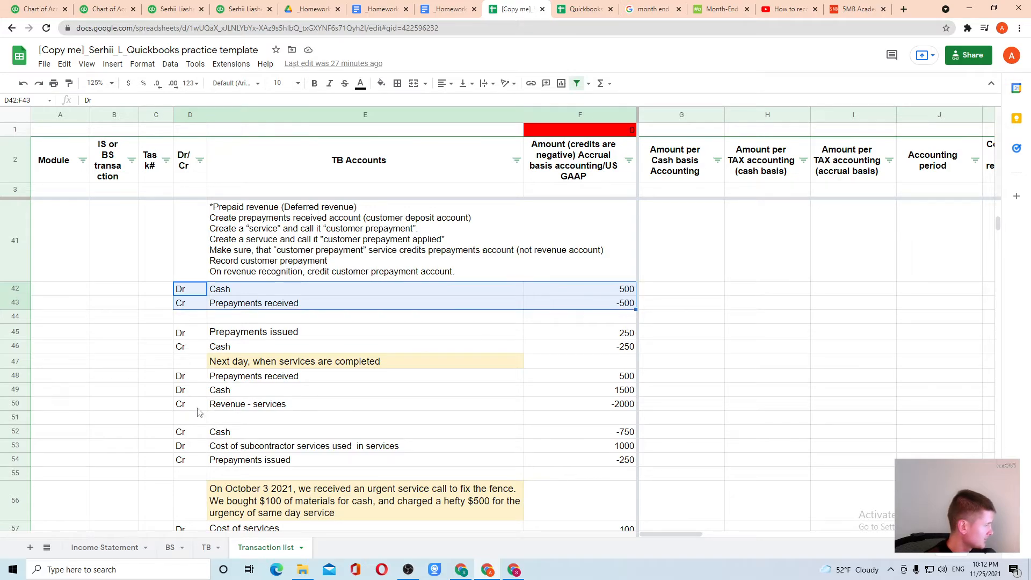
Step: Check the completion entry in rows 48–50: Prepayments received 500, Cash 1500, Revenue - services -2000
{"action": "left_click", "coordinate": [197, 381]}
{"action": "left_click_drag", "start_coordinate": [198, 381], "coordinate": [600, 411]}
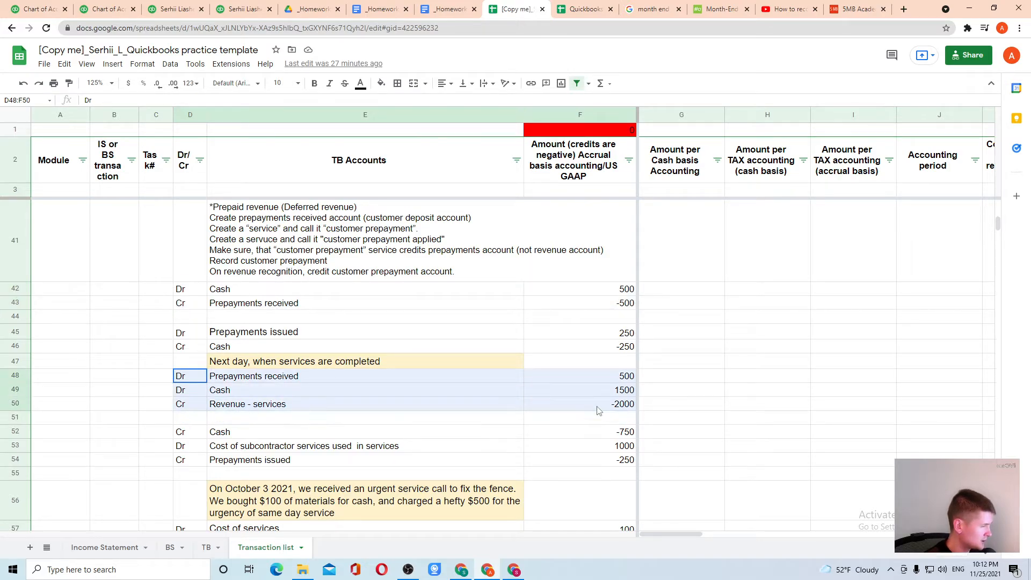
{"action": "left_click", "coordinate": [592, 408]}
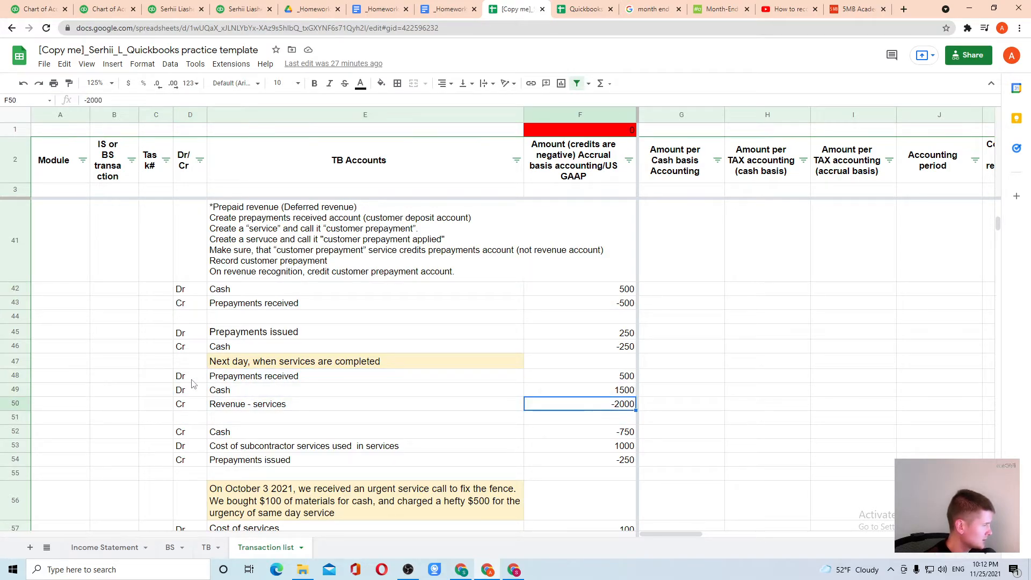
{"action": "left_click_drag", "start_coordinate": [192, 378], "coordinate": [563, 378]}
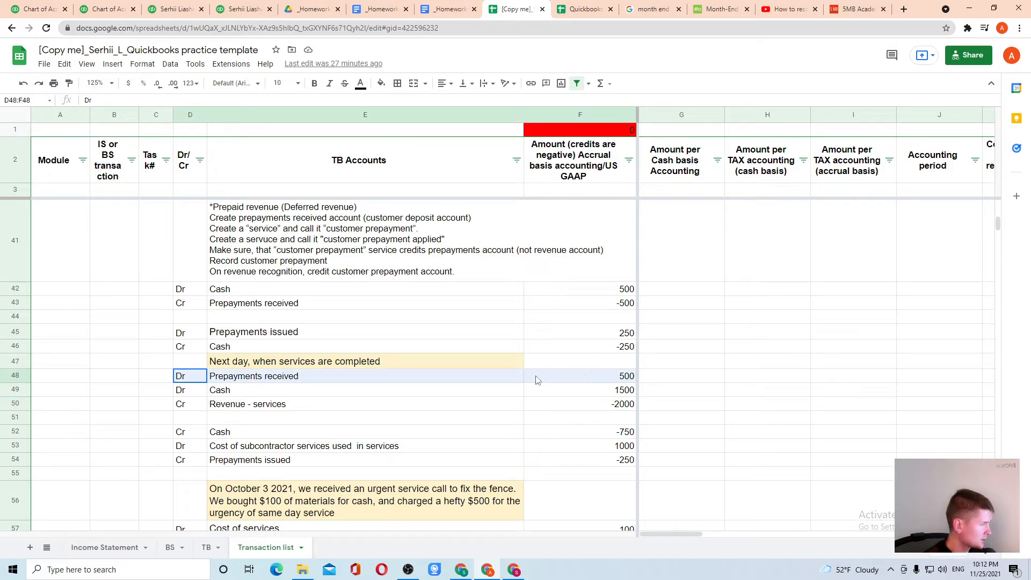
{"action": "left_click", "coordinate": [598, 384]}
{"action": "left_click_drag", "start_coordinate": [189, 391], "coordinate": [594, 392]}
{"action": "left_click", "coordinate": [599, 395]}
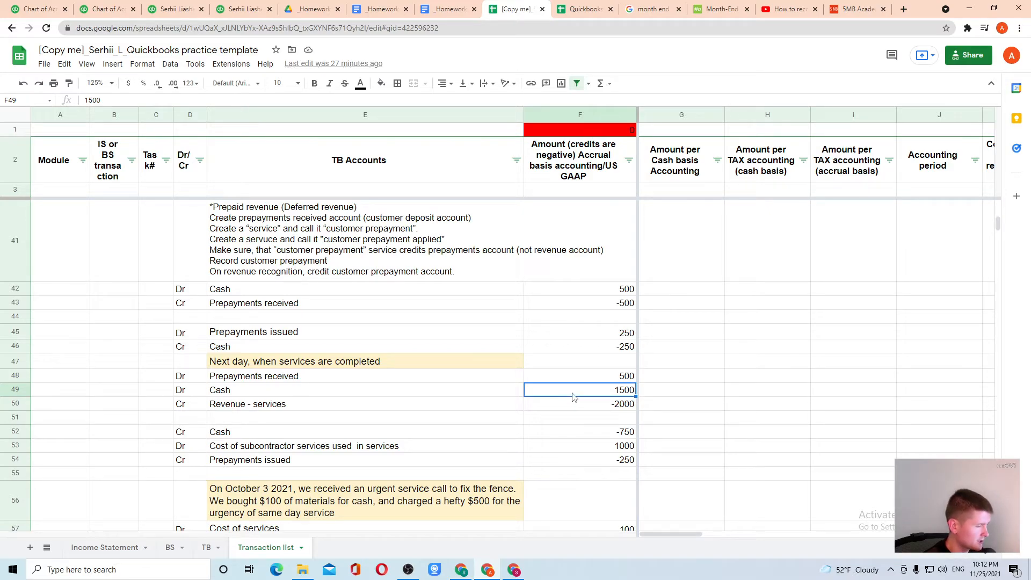
{"action": "left_click_drag", "start_coordinate": [189, 409], "coordinate": [618, 406]}
{"action": "left_click", "coordinate": [618, 405]}
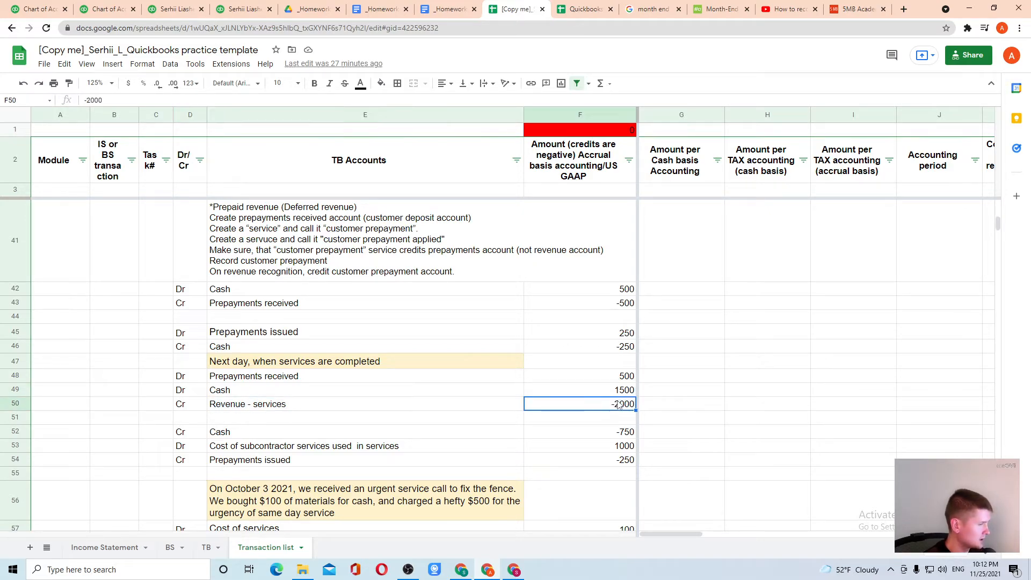
{"action": "left_click", "coordinate": [108, 8]}
Step: Start a new sales receipt for Cust2 and fill in the customer's e-mail
{"action": "left_click", "coordinate": [43, 7]}
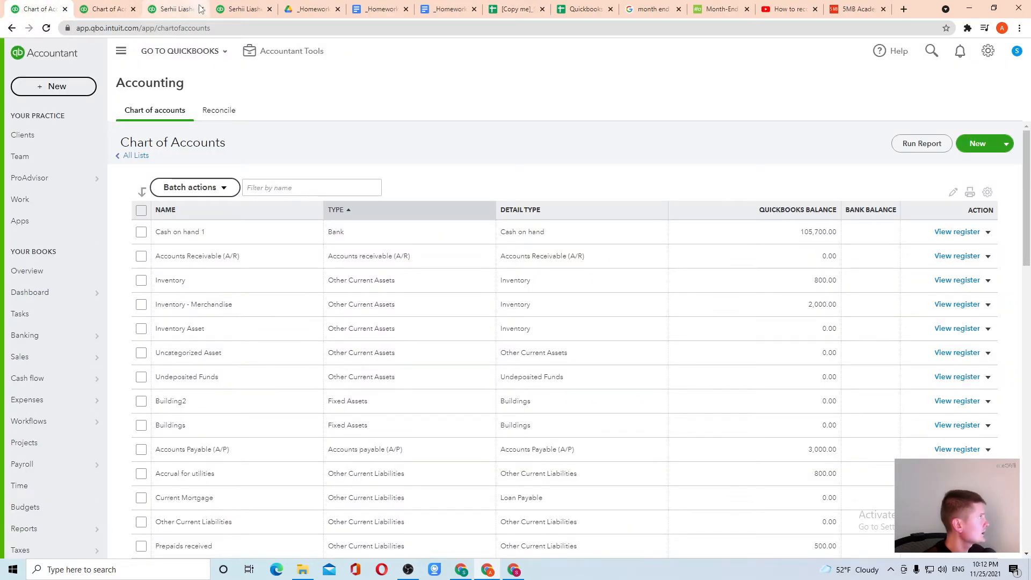
{"action": "left_click", "coordinate": [58, 86]}
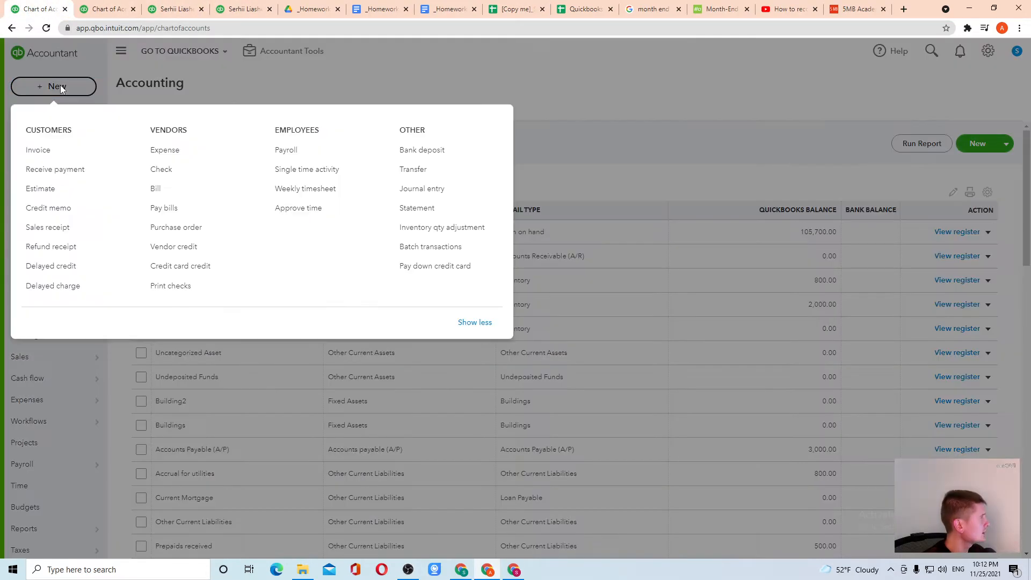
{"action": "left_click", "coordinate": [55, 229]}
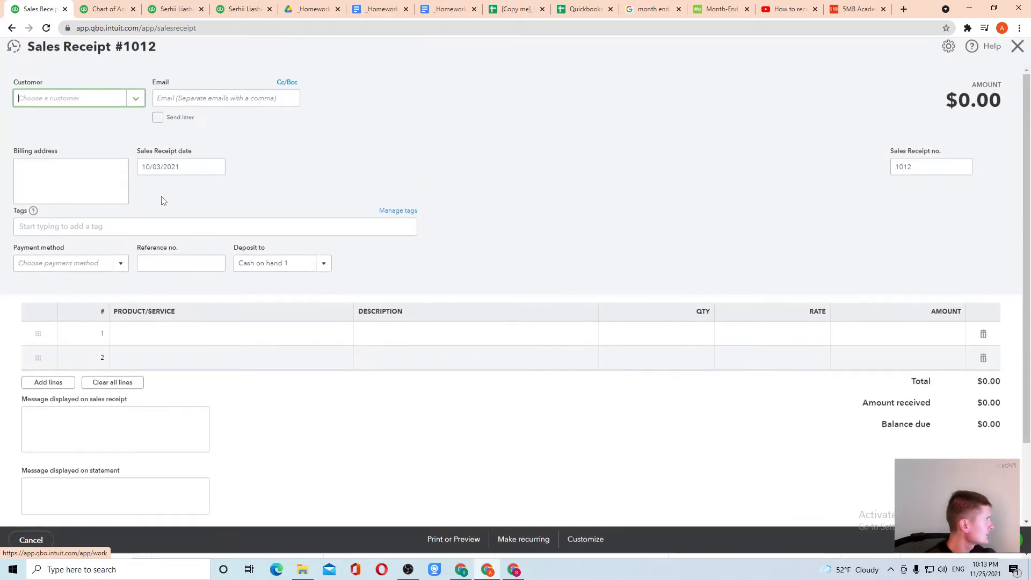
{"action": "left_click", "coordinate": [136, 103]}
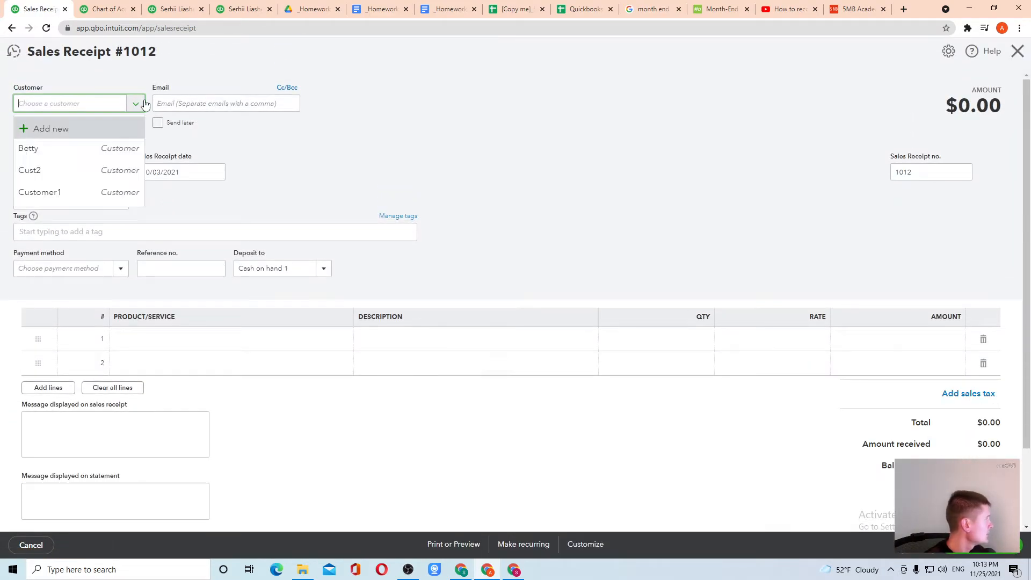
{"action": "left_click", "coordinate": [88, 179]}
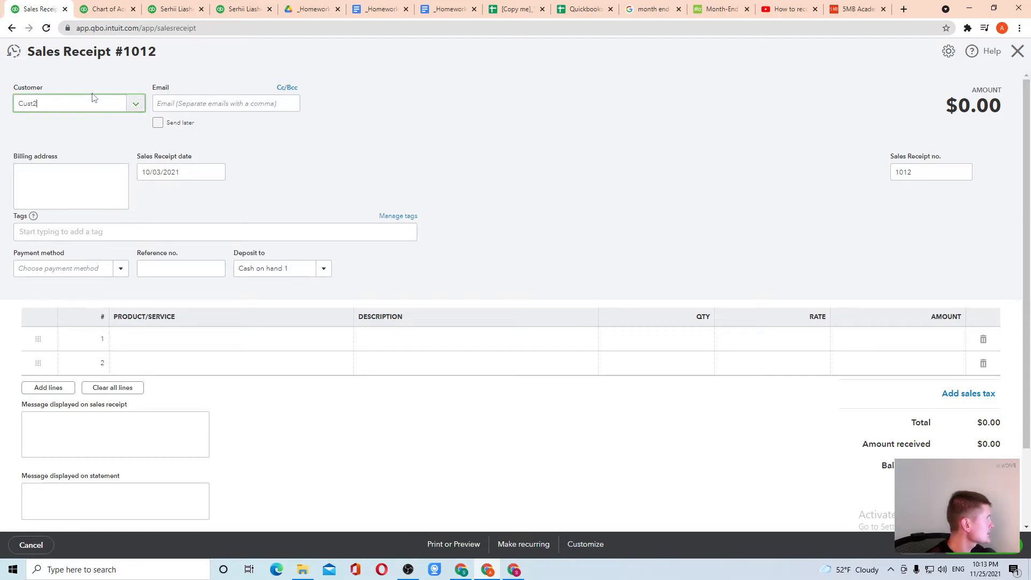
{"action": "left_click", "coordinate": [169, 103]}
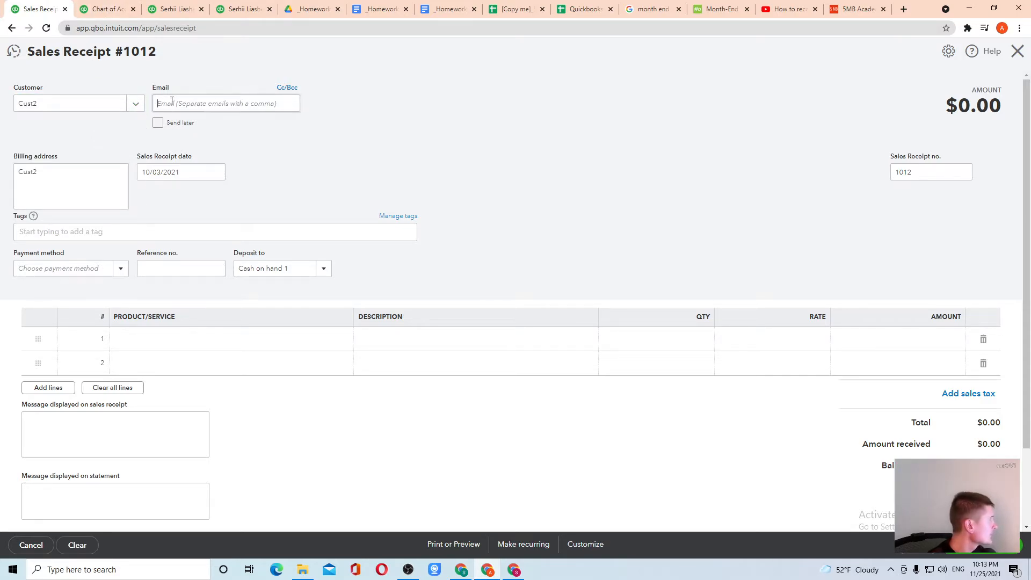
{"action": "key", "text": "ctrl+v"}
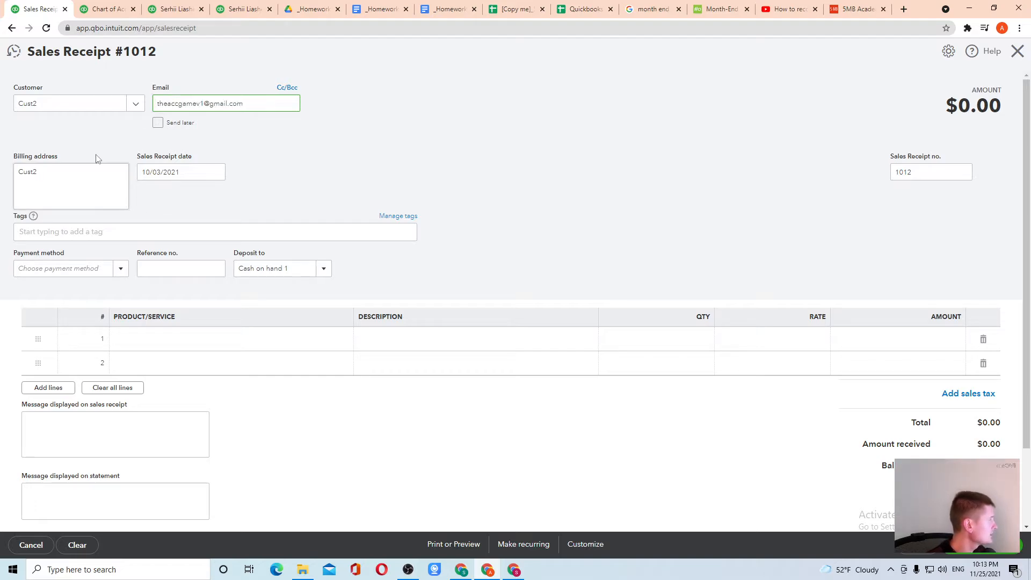
Step: Put Service1 on line 1 with an amount of 2,000
{"action": "left_click", "coordinate": [134, 344]}
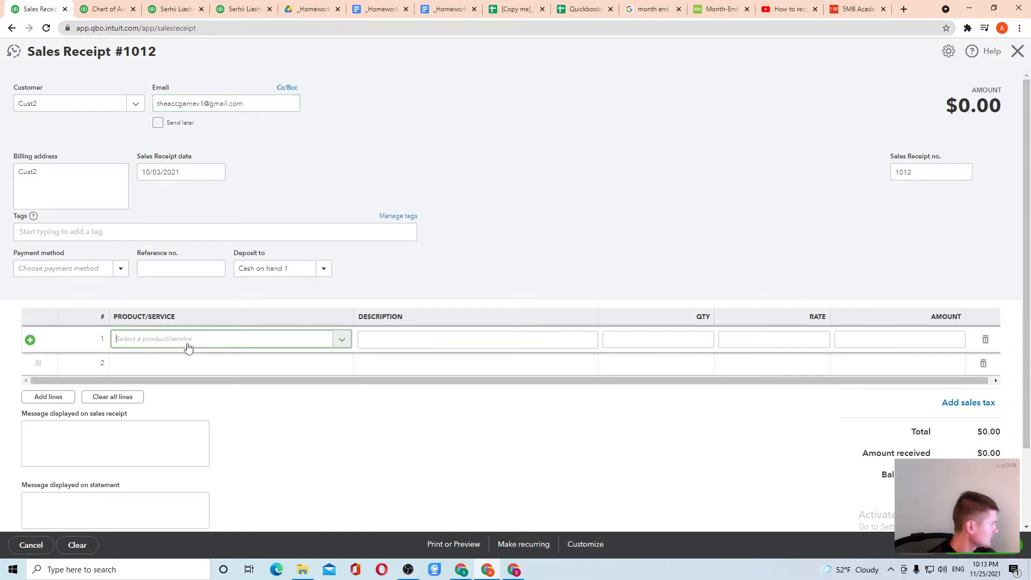
{"action": "left_click", "coordinate": [344, 342]}
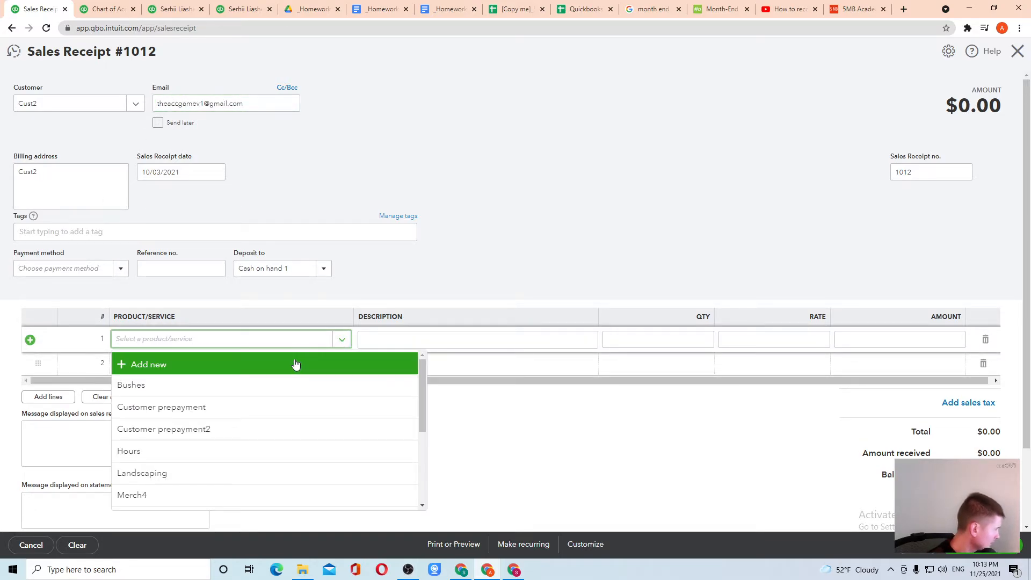
{"action": "scroll", "coordinate": [241, 413], "scroll_direction": "down", "scroll_amount": 1}
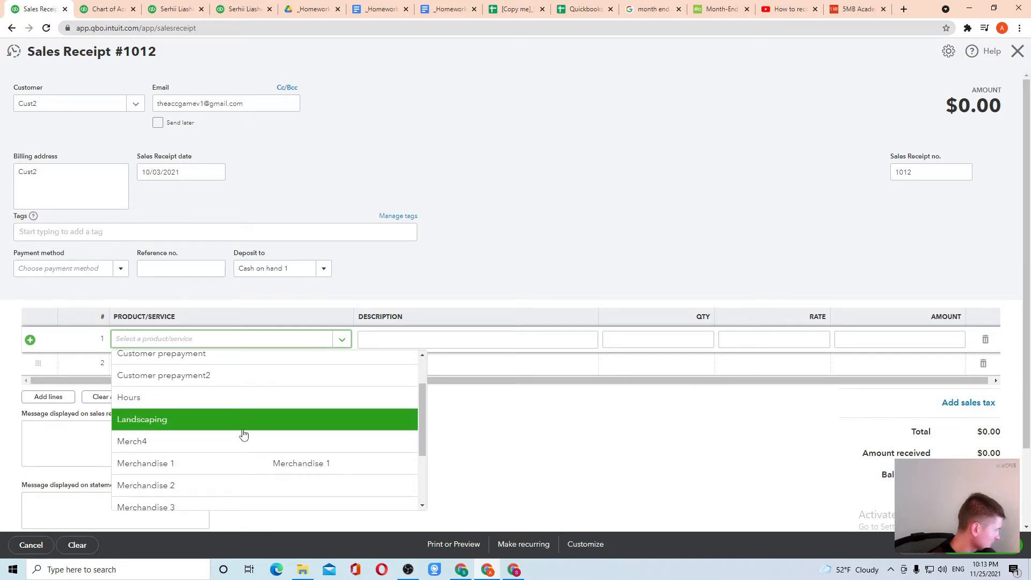
{"action": "scroll", "coordinate": [239, 435], "scroll_direction": "down", "scroll_amount": 1}
{"action": "scroll", "coordinate": [240, 436], "scroll_direction": "down", "scroll_amount": 1}
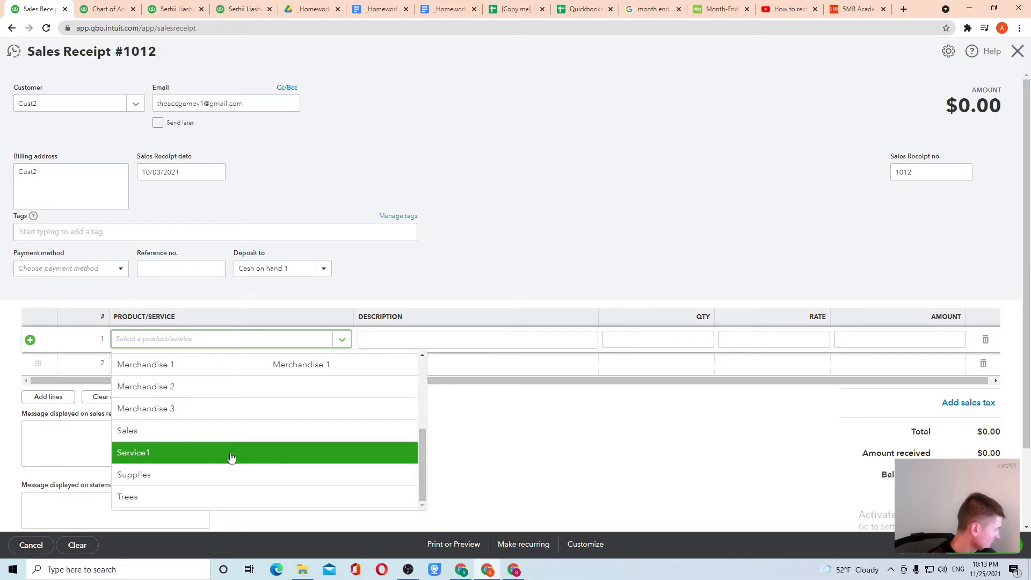
{"action": "left_click", "coordinate": [232, 453]}
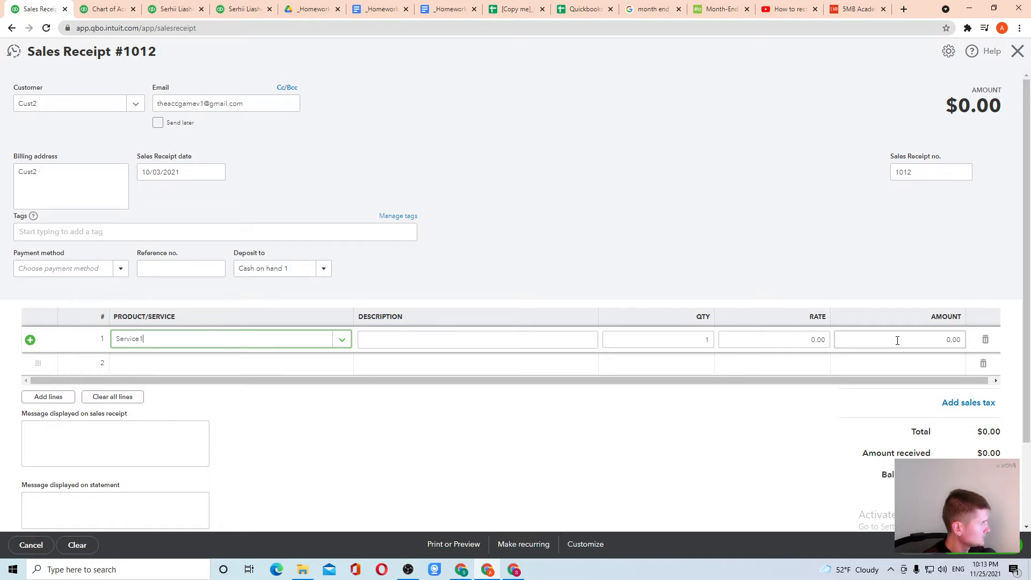
{"action": "left_click", "coordinate": [899, 340]}
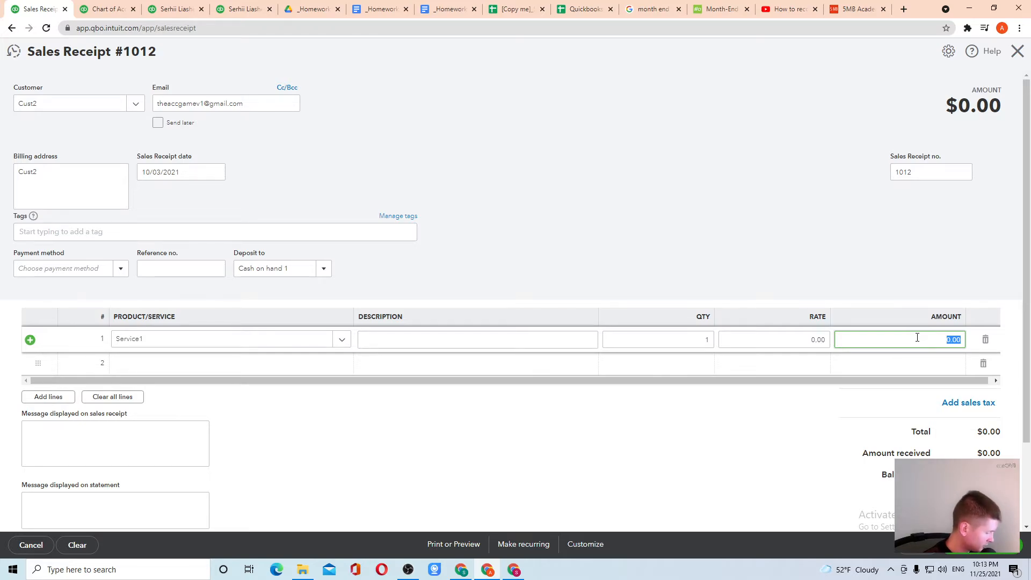
{"action": "type", "text": "20"}
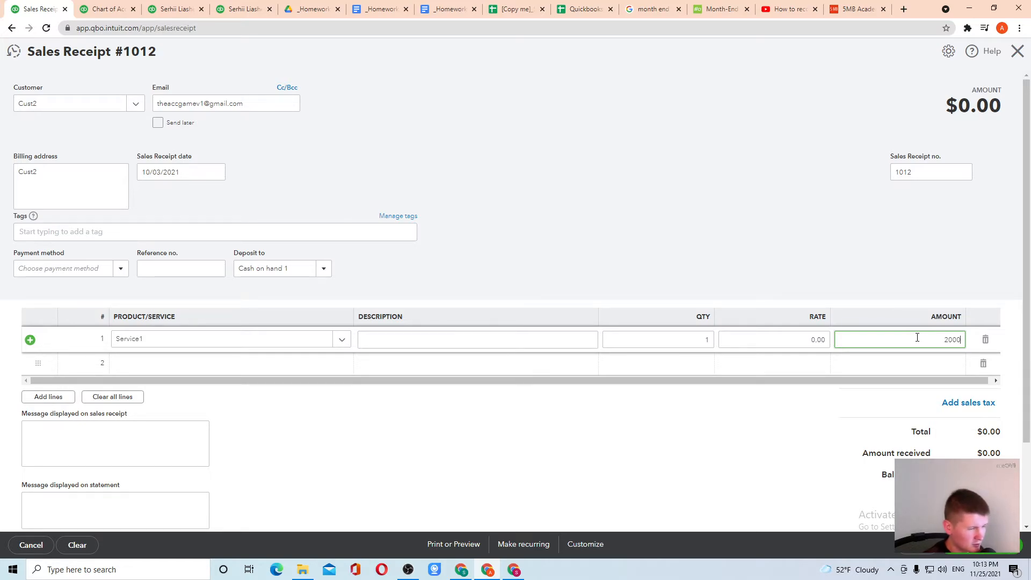
{"action": "left_click", "coordinate": [881, 288]}
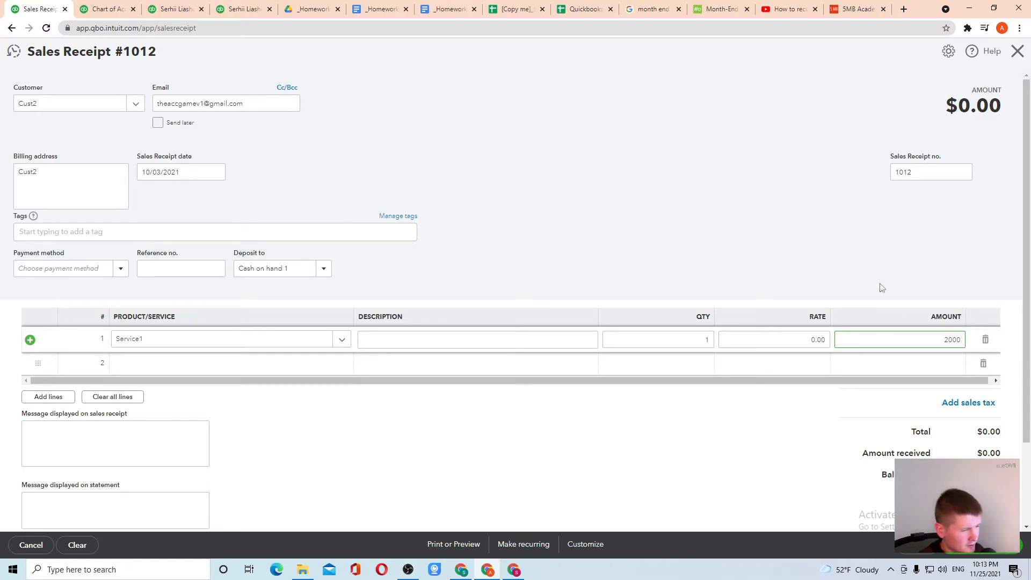
{"action": "left_click", "coordinate": [163, 369]}
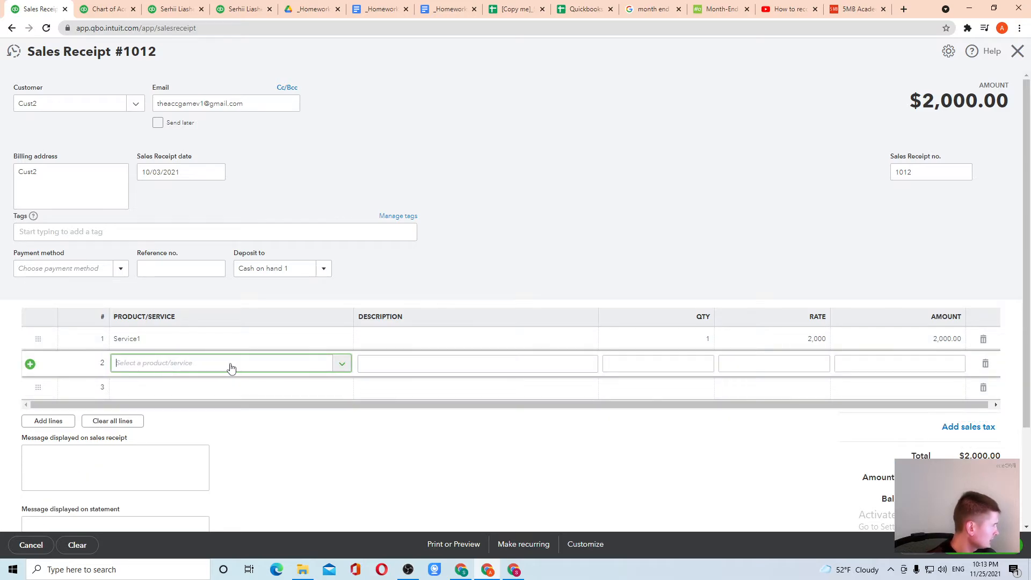
Step: Choose Customer prepayment2 for line 2, then switch to the practice template spreadsheet
{"action": "left_click", "coordinate": [340, 365]}
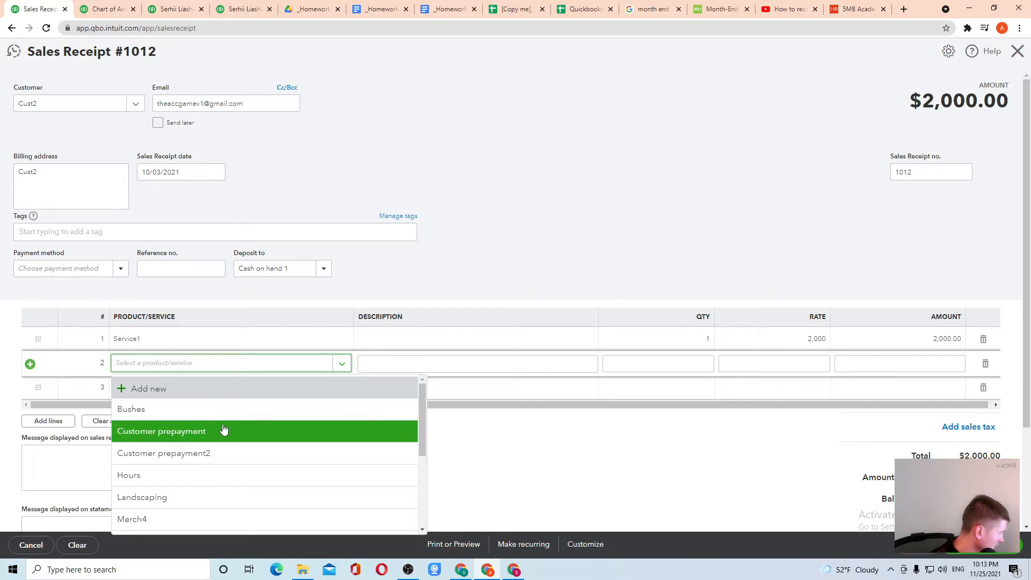
{"action": "left_click", "coordinate": [201, 457]}
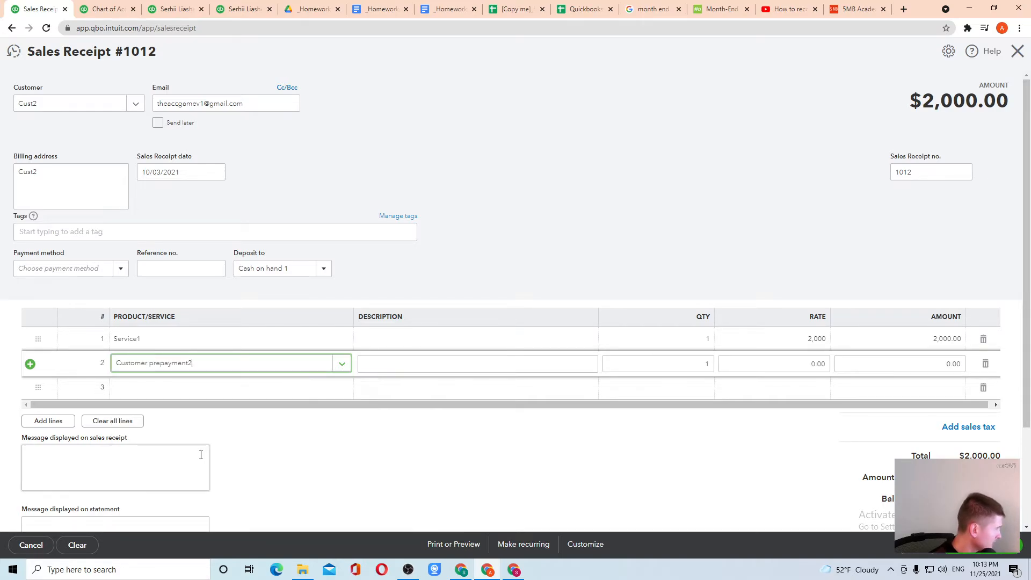
{"action": "left_click", "coordinate": [336, 365]}
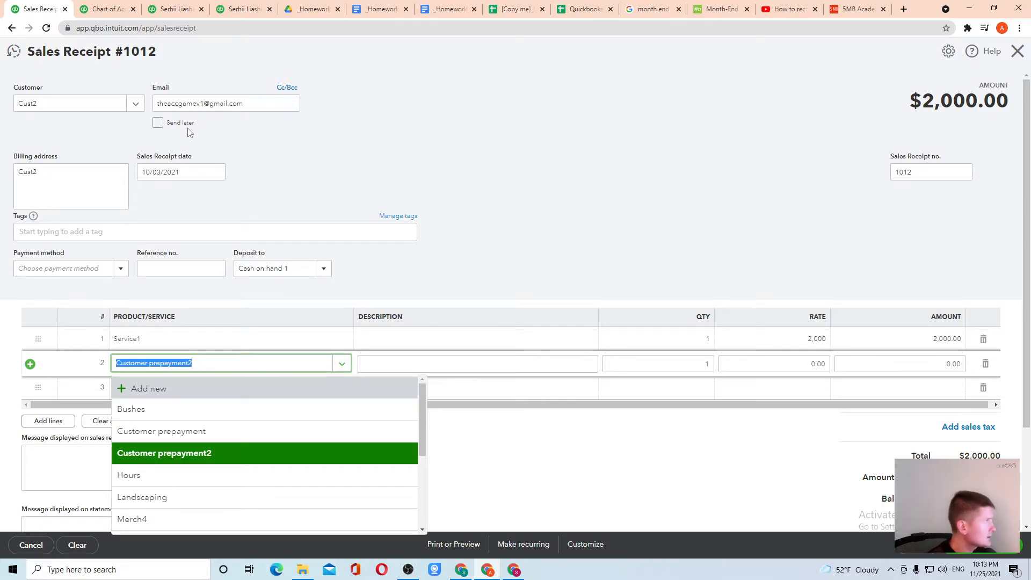
{"action": "left_click", "coordinate": [584, 9]}
{"action": "left_click", "coordinate": [505, 7]}
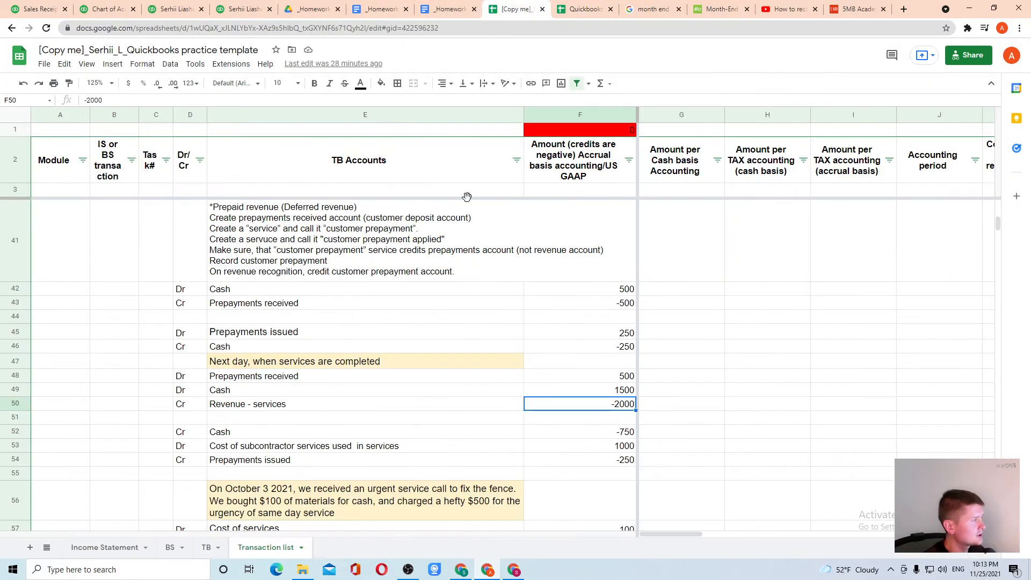
Step: Read the prepayment setup notes in cell E41, then choose Add new on receipt #1012's line 2
{"action": "scroll", "coordinate": [297, 257], "scroll_direction": "up", "scroll_amount": 2}
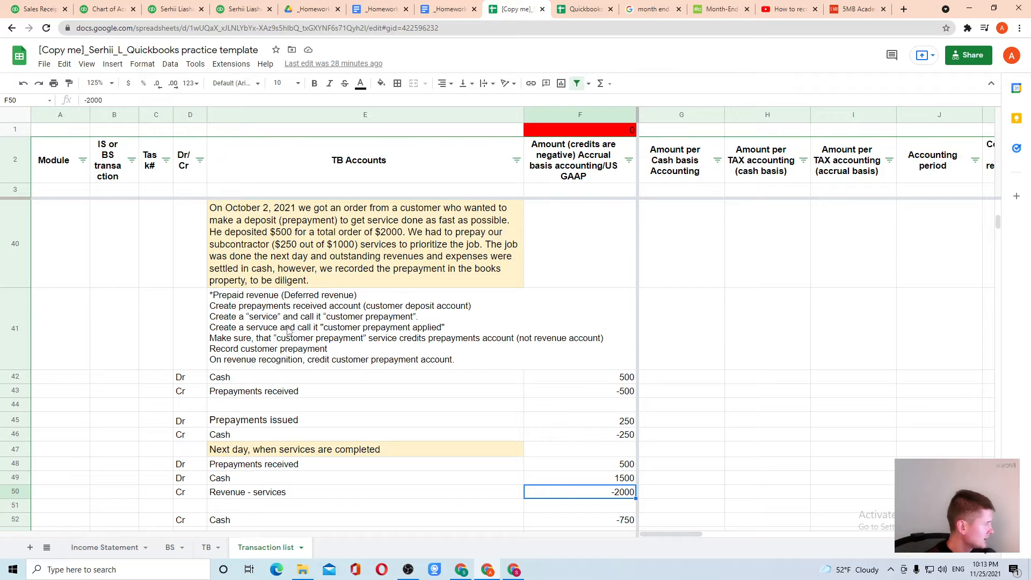
{"action": "left_click", "coordinate": [368, 334]}
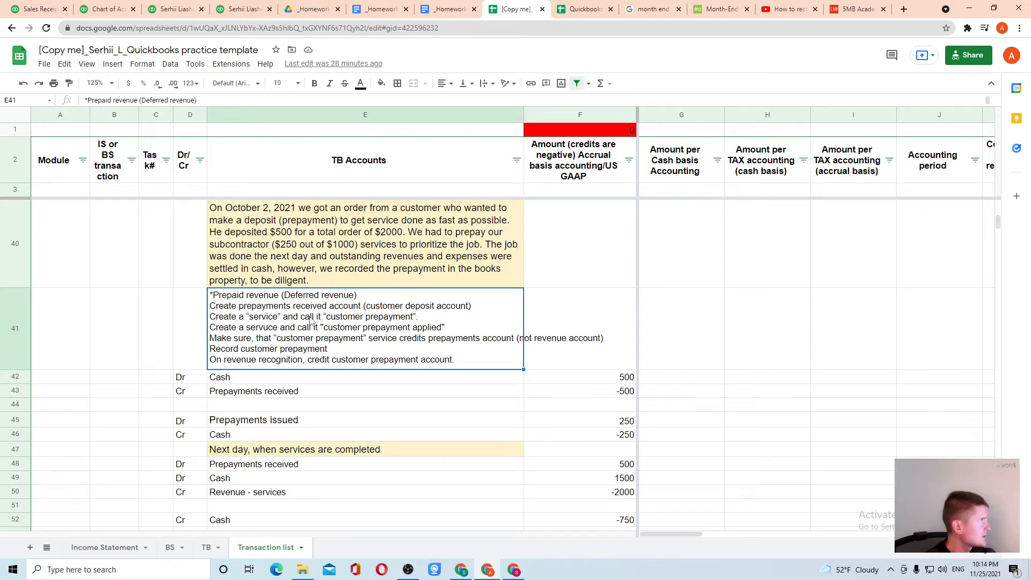
{"action": "left_click", "coordinate": [95, 7]}
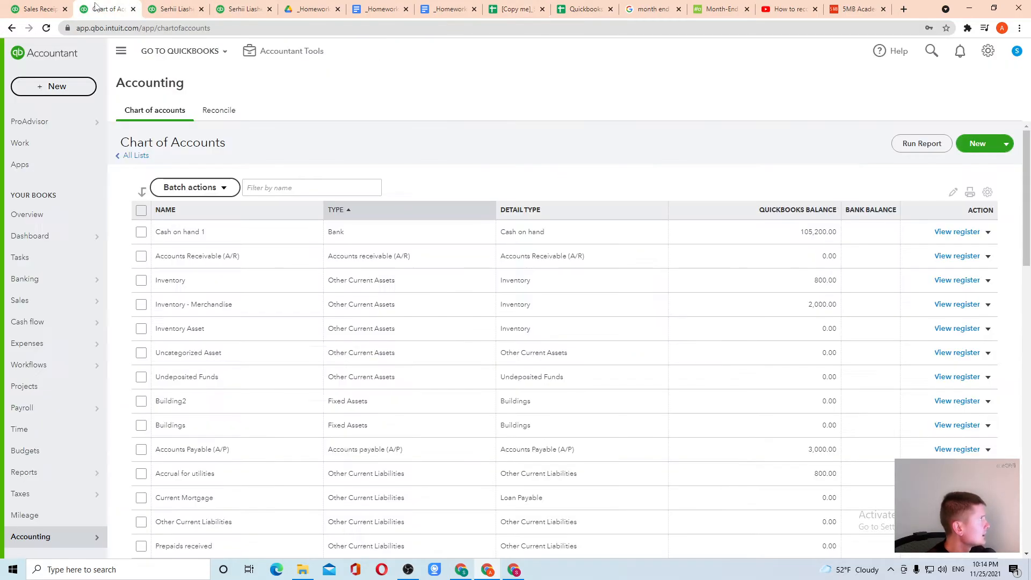
{"action": "left_click", "coordinate": [41, 7]}
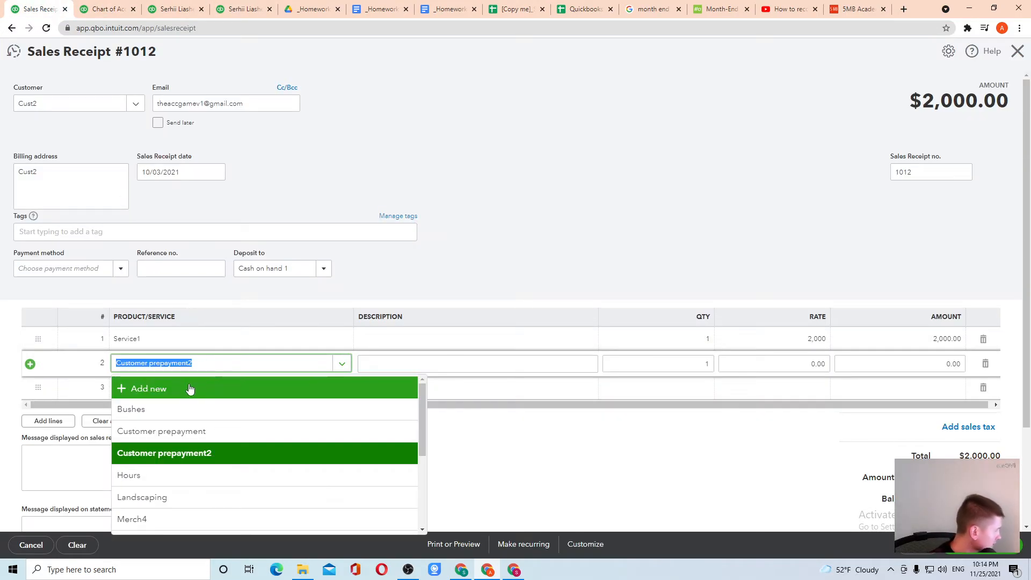
{"action": "left_click", "coordinate": [173, 389]}
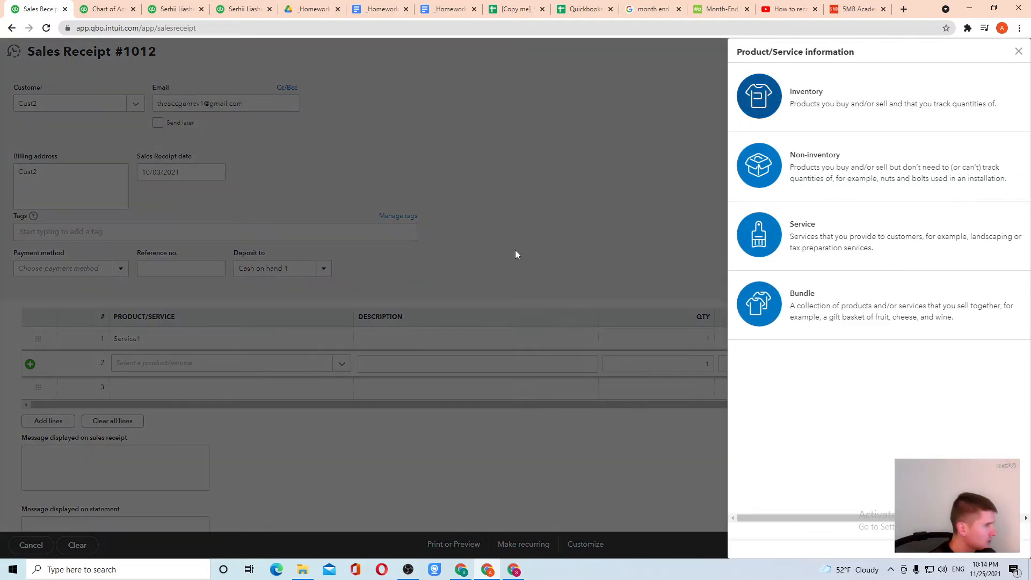
Step: Save a new Customer Prepayment Applied service posting to Prepaids received onto line 2
{"action": "left_click", "coordinate": [786, 241]}
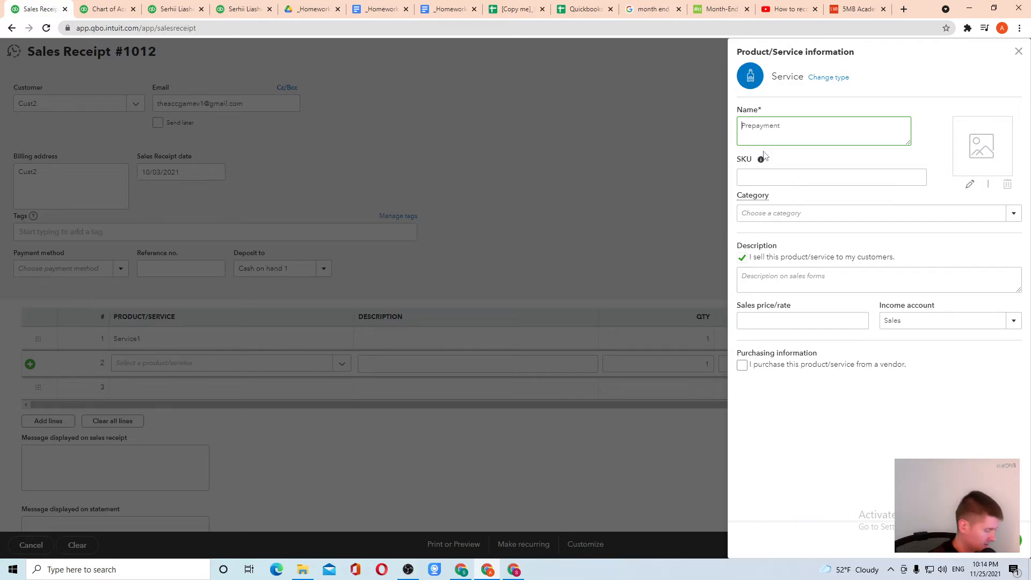
{"action": "type", "text": "Customer"}
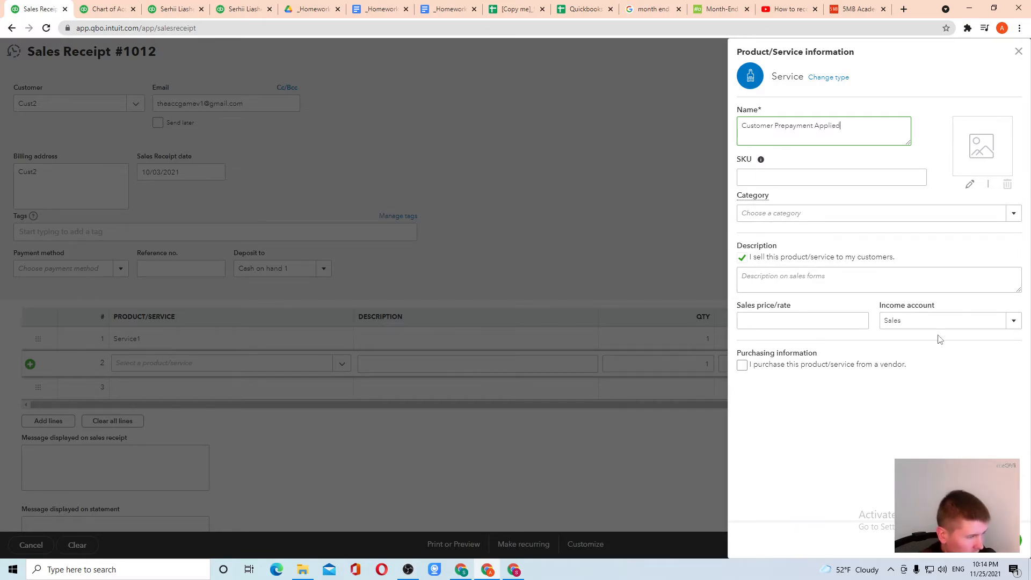
{"action": "left_click", "coordinate": [1013, 321]}
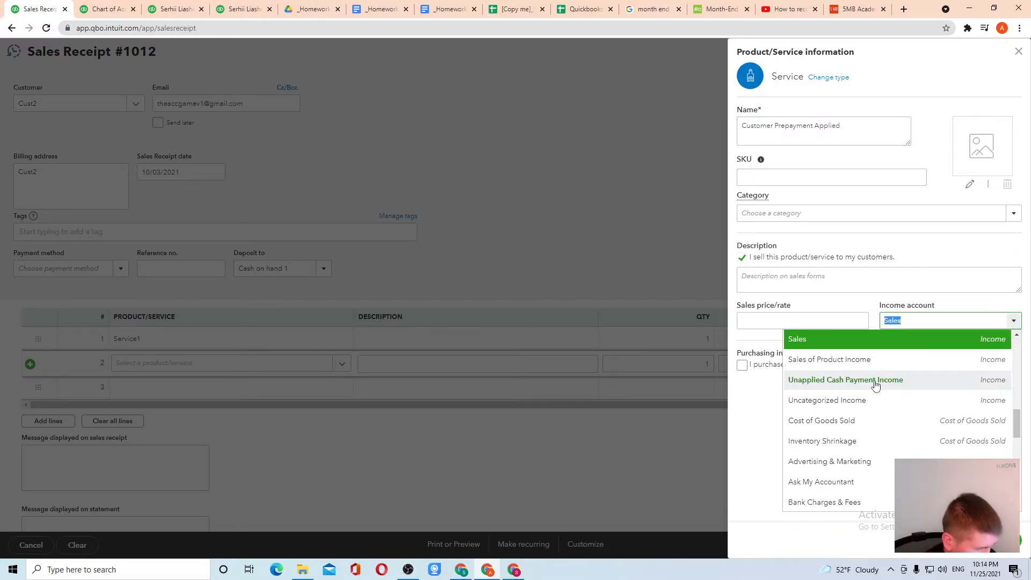
{"action": "scroll", "coordinate": [873, 402], "scroll_direction": "down", "scroll_amount": 4}
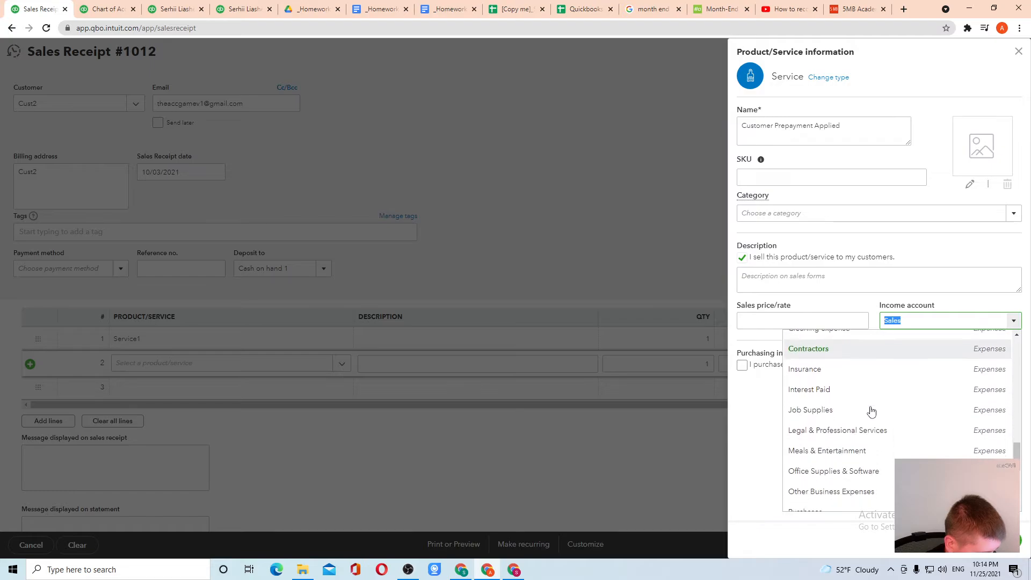
{"action": "scroll", "coordinate": [874, 396], "scroll_direction": "up", "scroll_amount": 10}
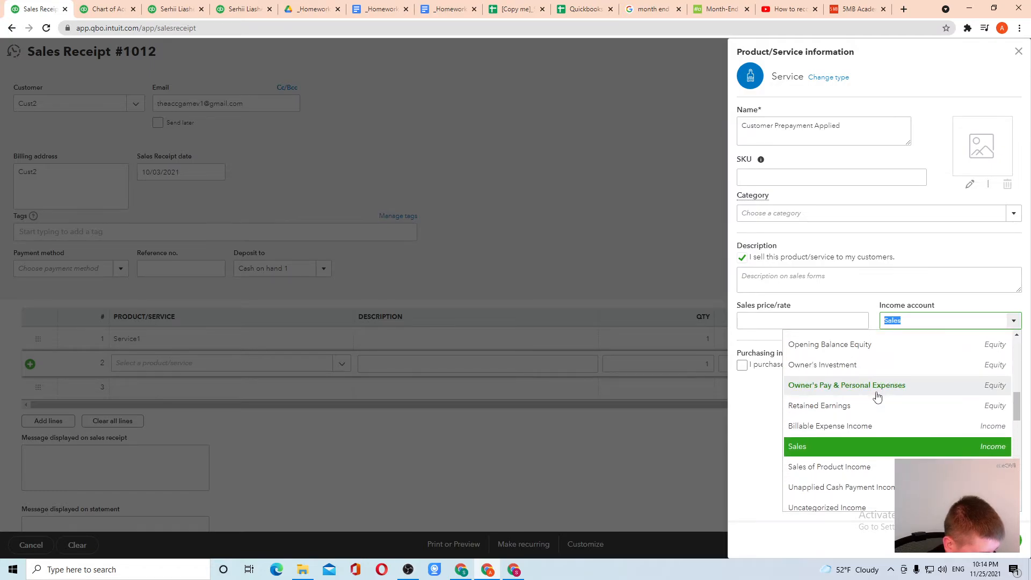
{"action": "scroll", "coordinate": [876, 396], "scroll_direction": "up", "scroll_amount": 2}
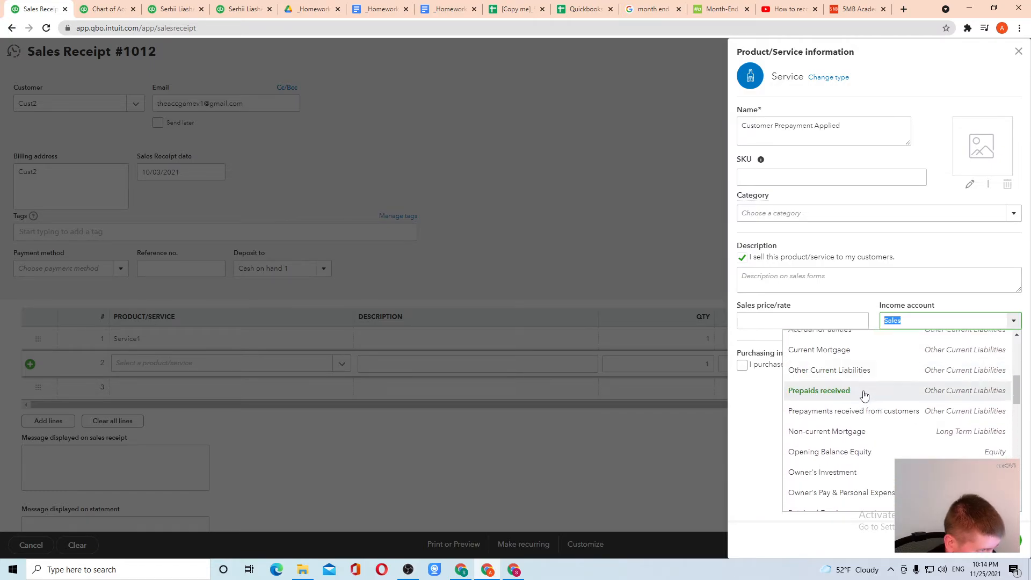
{"action": "left_click", "coordinate": [864, 396]}
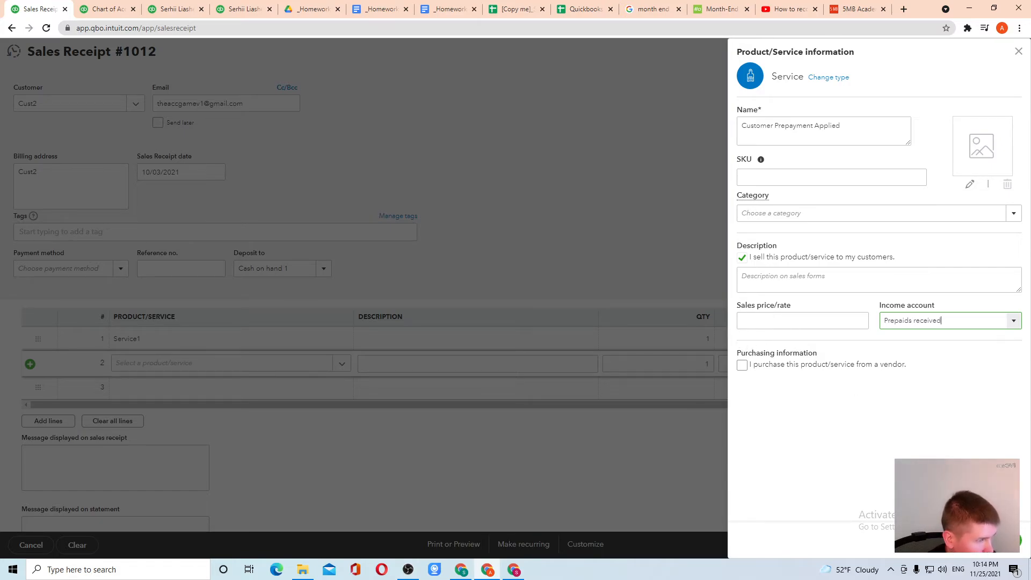
{"action": "left_click", "coordinate": [974, 541]}
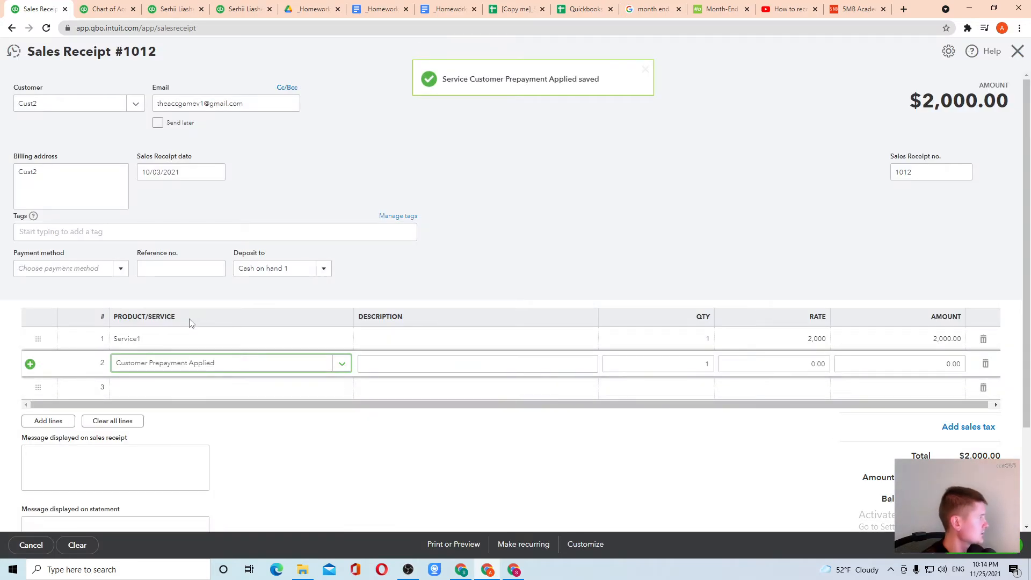
Step: Set the prepayment line to -500 so receipt #1012 totals $1,500.00, then save and email it
{"action": "left_click", "coordinate": [883, 365]}
{"action": "type", "text": "-5"}
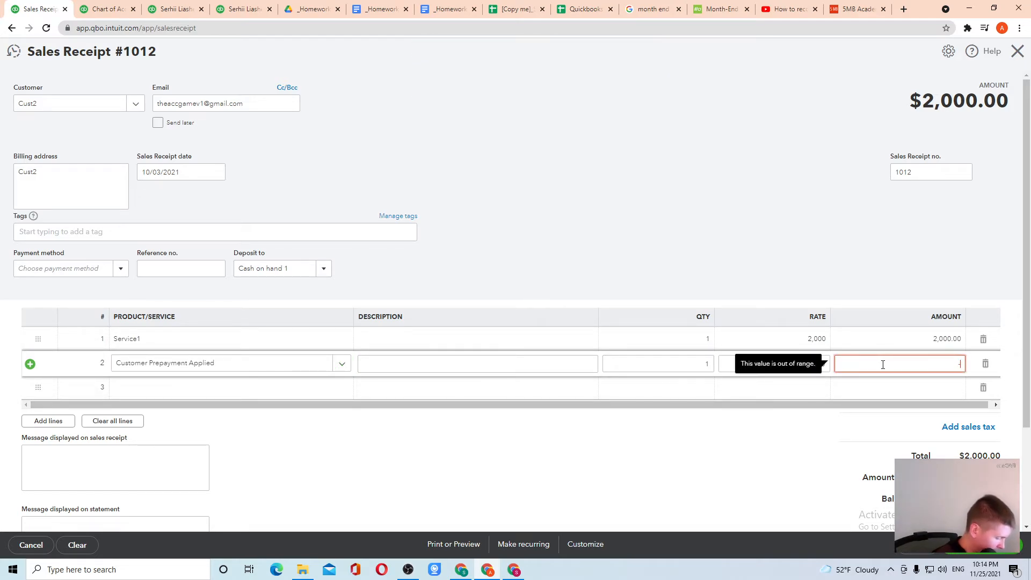
{"action": "left_click", "coordinate": [714, 175]}
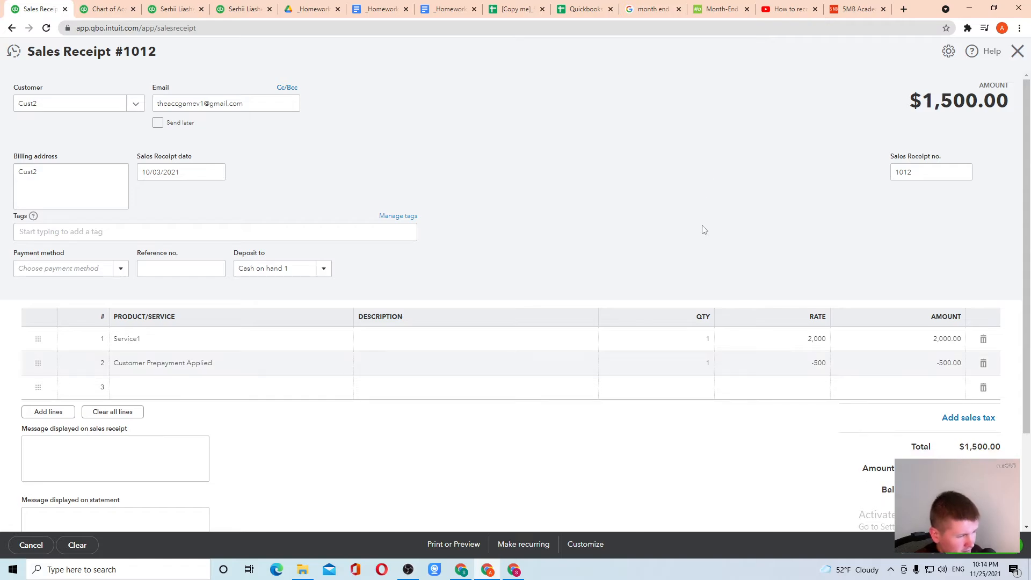
{"action": "scroll", "coordinate": [853, 401], "scroll_direction": "down", "scroll_amount": 2}
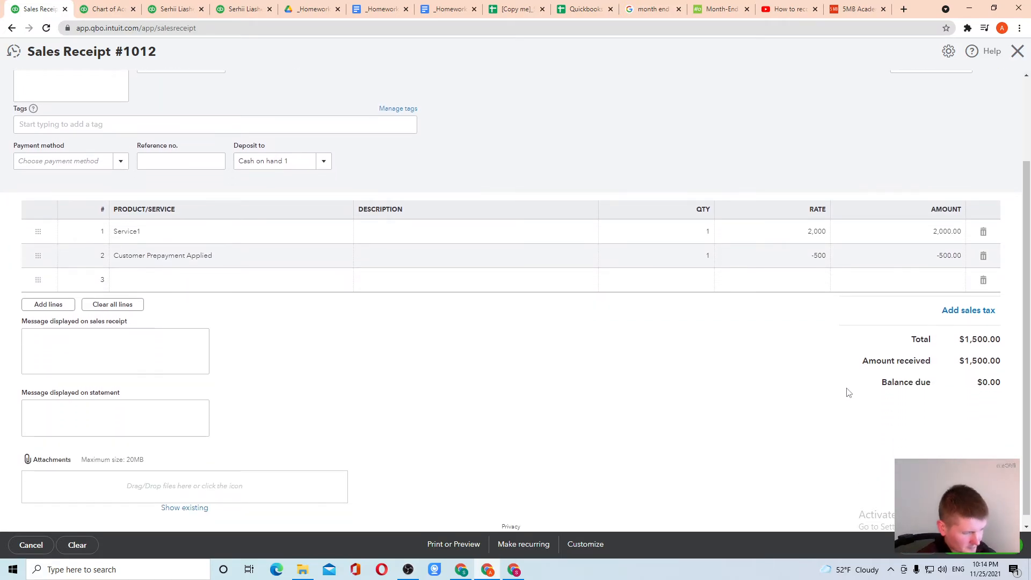
{"action": "left_click", "coordinate": [944, 554]}
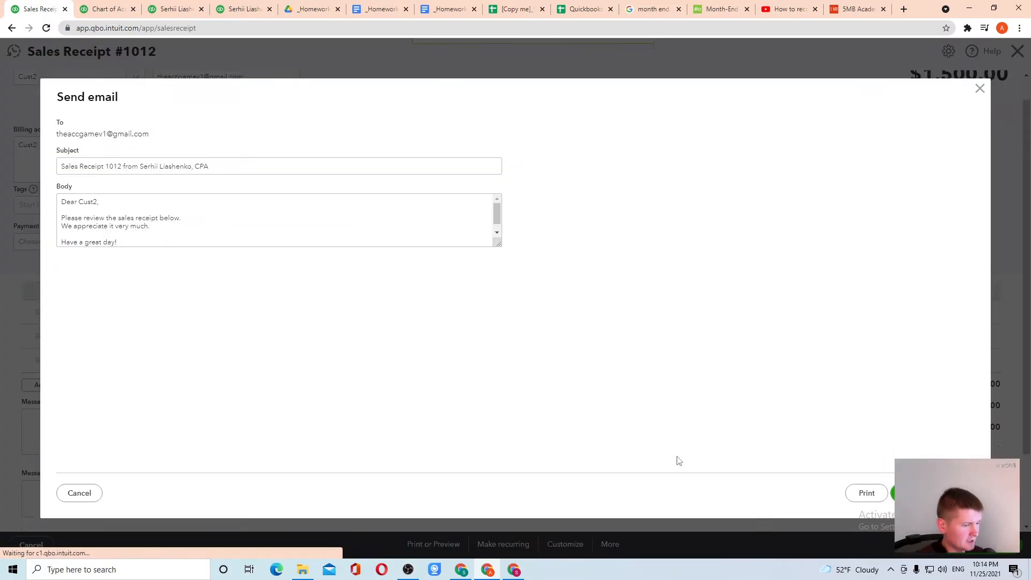
{"action": "left_click", "coordinate": [928, 493]}
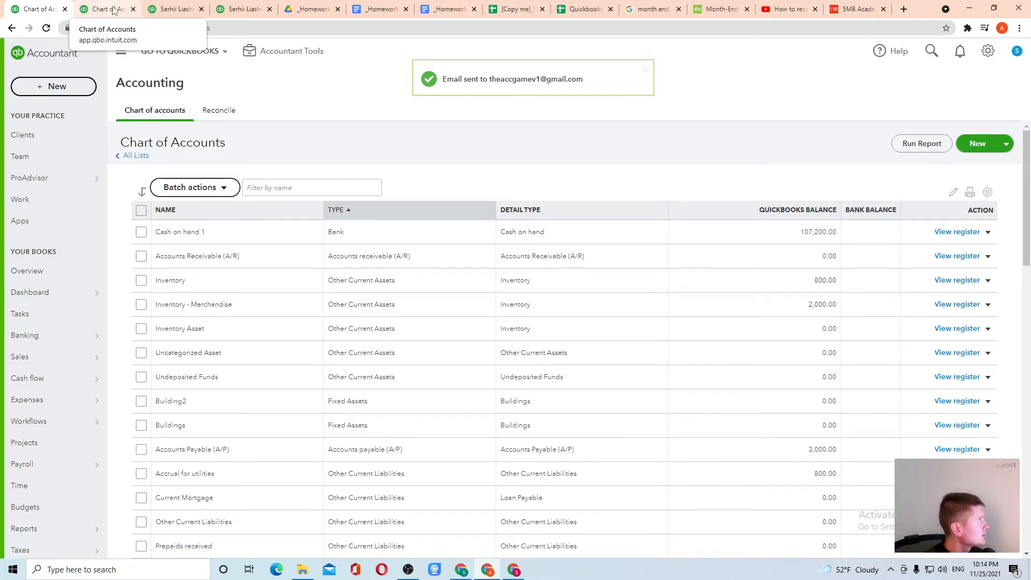
Step: Review the Cash on hand 1 transactions and liability balances on the October Balance Sheet
{"action": "left_click", "coordinate": [177, 9]}
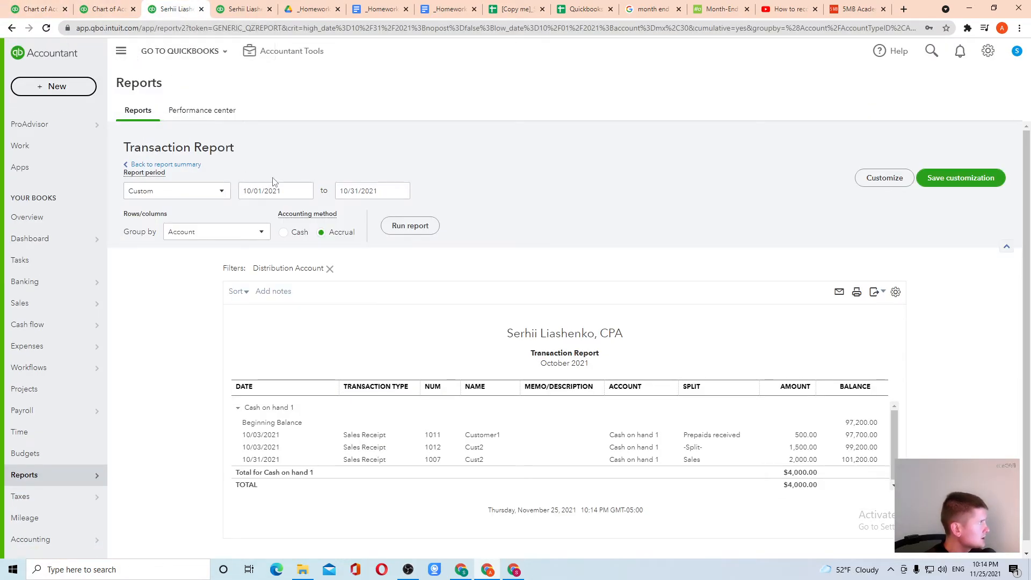
{"action": "left_click", "coordinate": [151, 165]}
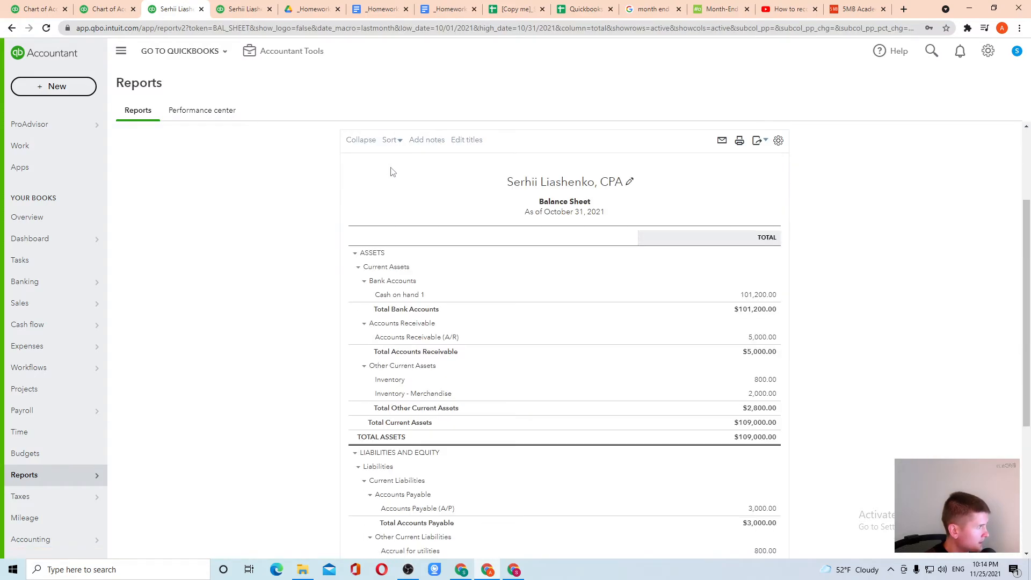
{"action": "left_click", "coordinate": [757, 295]}
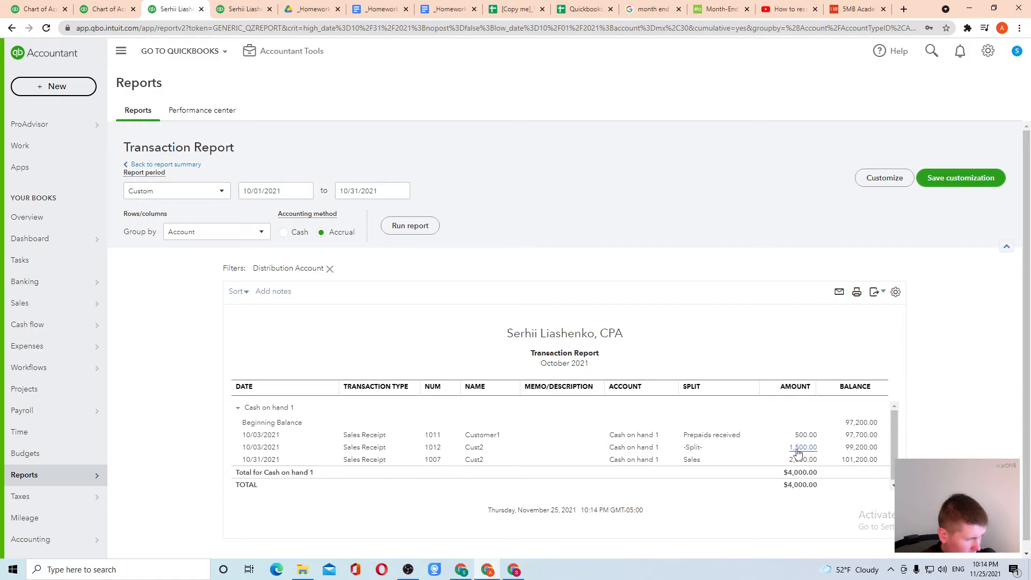
{"action": "left_click", "coordinate": [132, 165]}
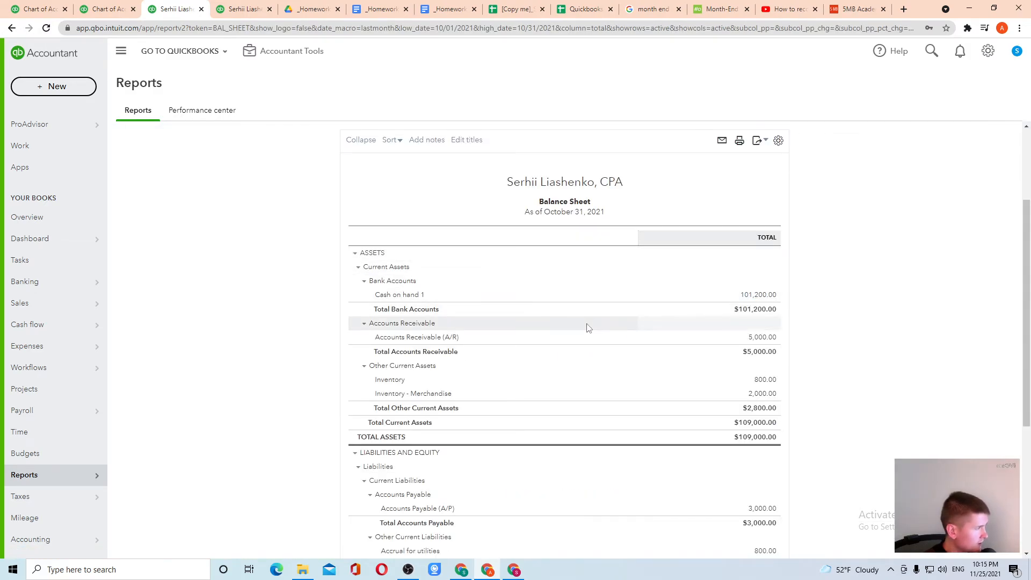
{"action": "scroll", "coordinate": [622, 360], "scroll_direction": "down", "scroll_amount": 4}
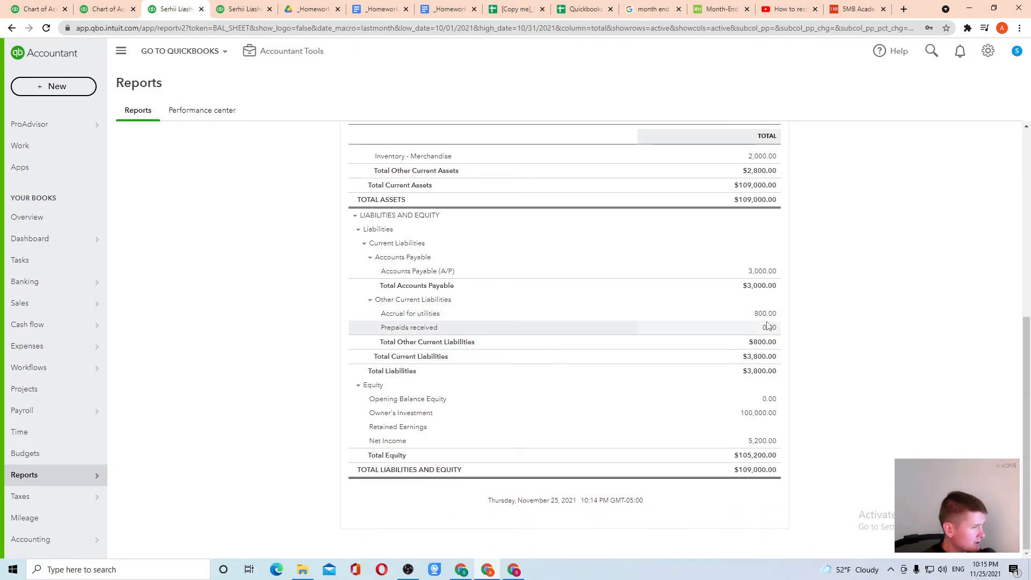
{"action": "left_click", "coordinate": [243, 7]}
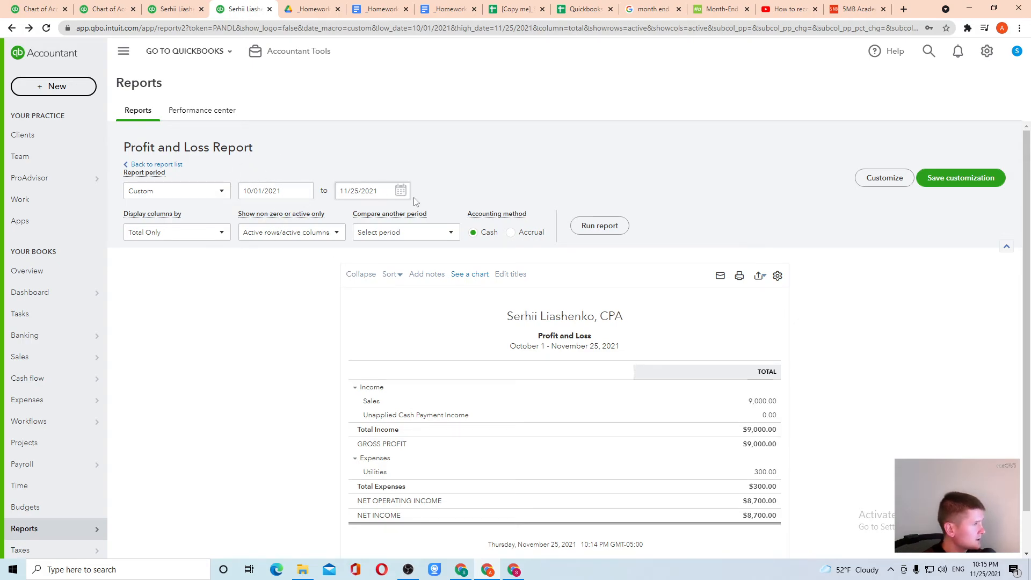
Step: Run Profit and Loss on accrual basis and list the transactions behind its 4,000.00 Sales
{"action": "left_click", "coordinate": [511, 232]}
{"action": "left_click", "coordinate": [600, 226]}
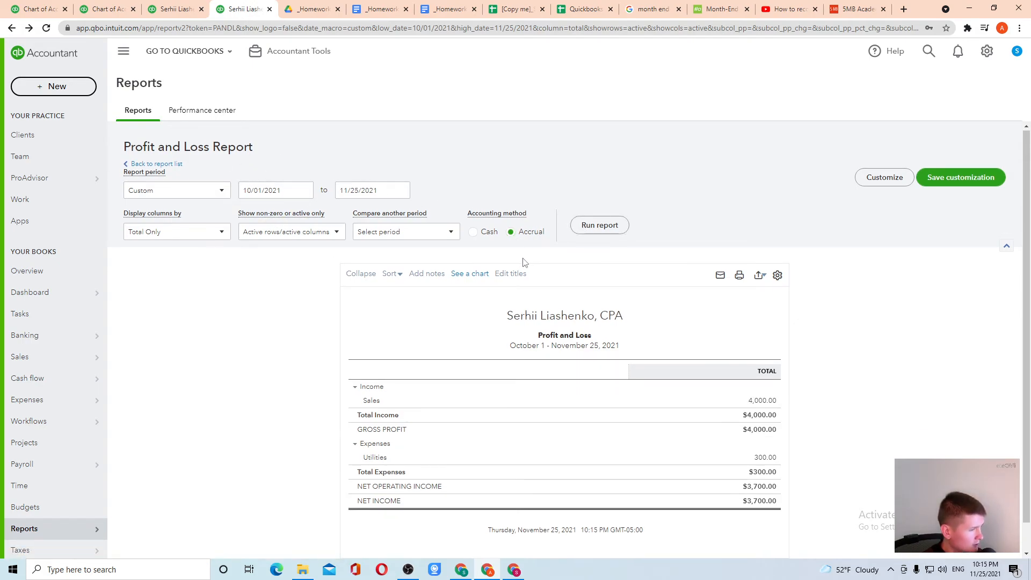
{"action": "left_click", "coordinate": [608, 238]}
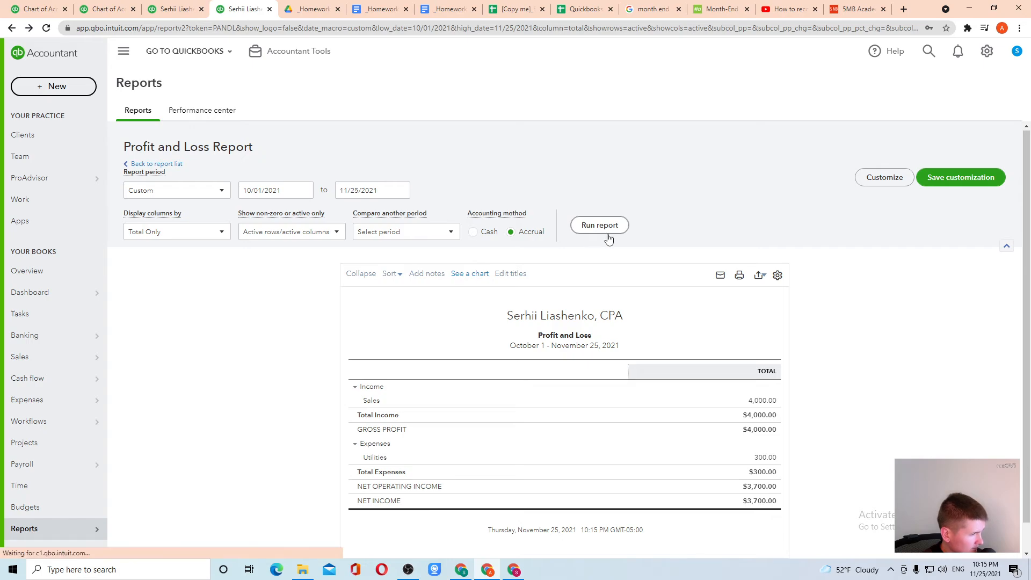
{"action": "left_click", "coordinate": [769, 407]}
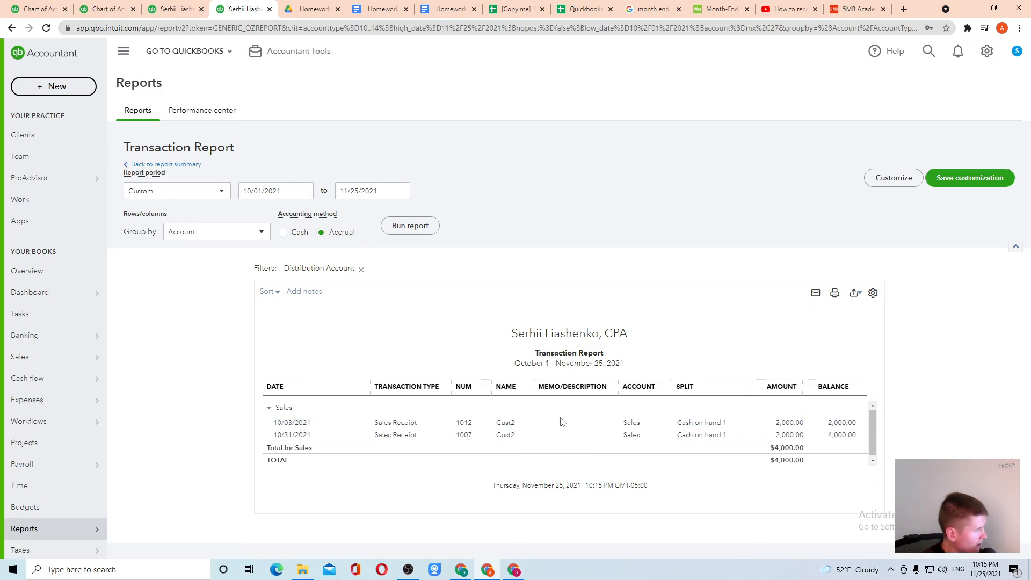
Step: Rerun the Sales transaction report on cash basis, showing receipts 1012, 1007 and invoice 1005 totalling $9,000.00
{"action": "left_click", "coordinate": [298, 235]}
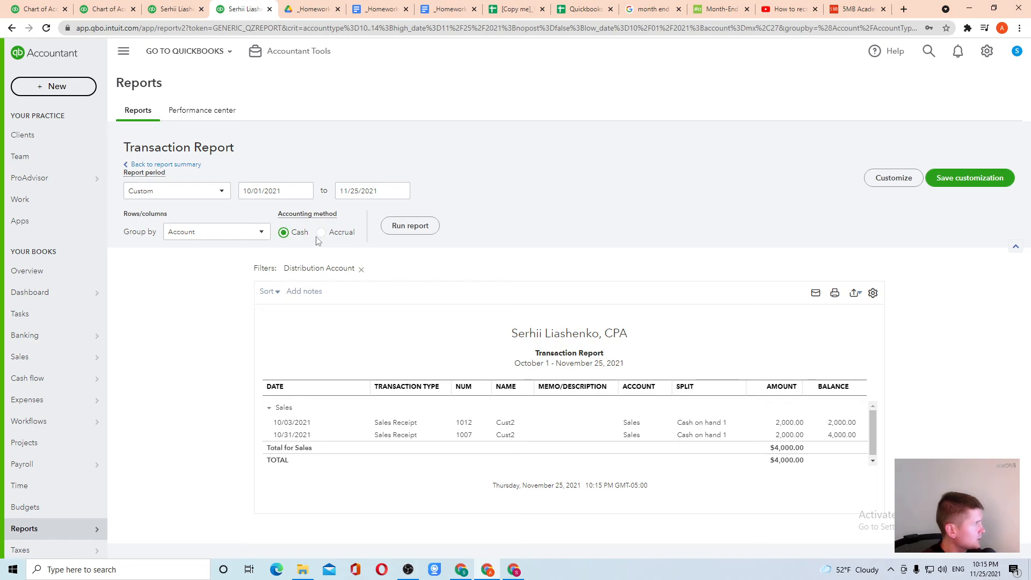
{"action": "left_click", "coordinate": [407, 230]}
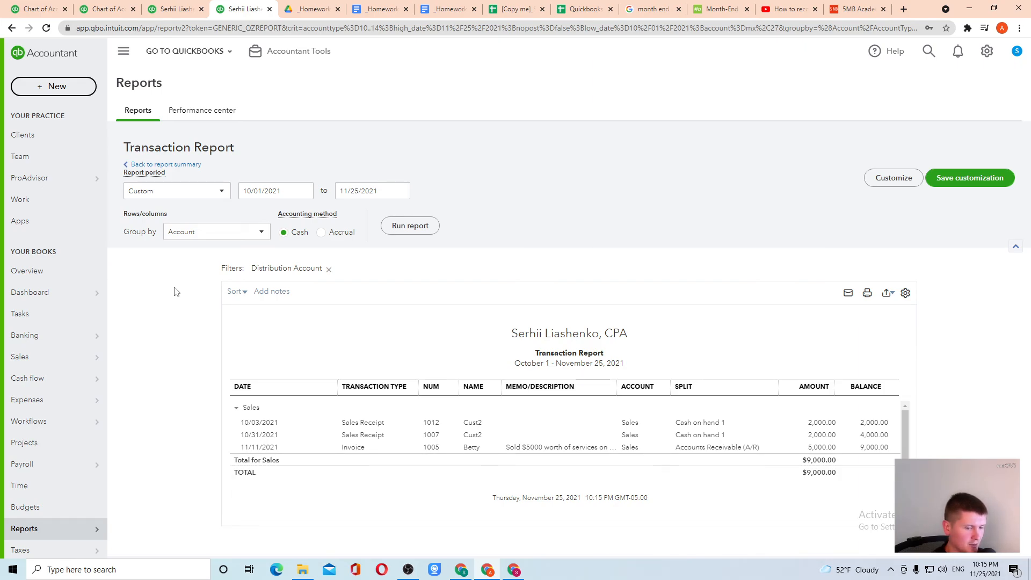
{"action": "left_click", "coordinate": [41, 8]}
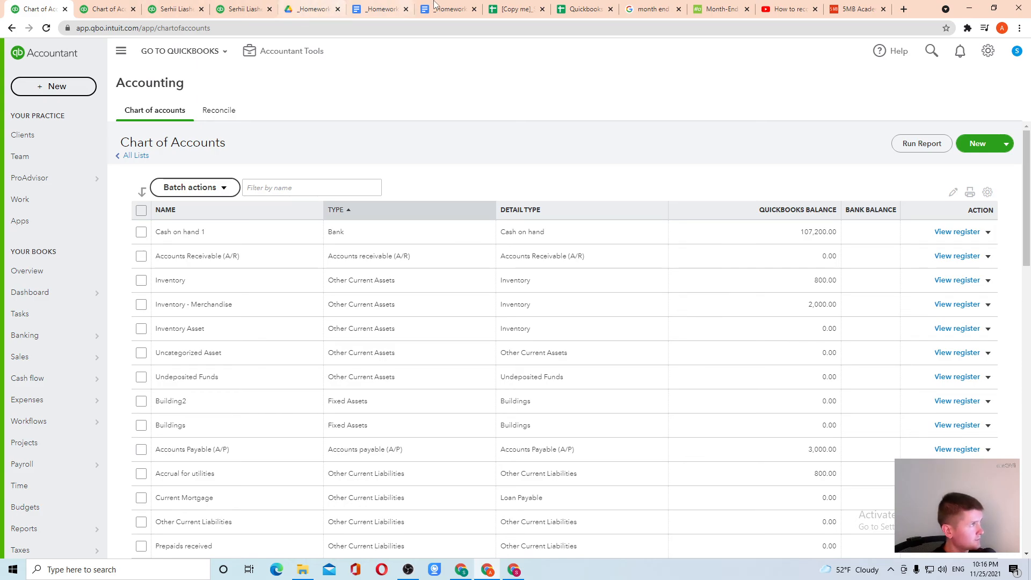
Step: Bring the Transaction list to the September tasks for Betty's 5000 invoice and 3000 subcontractor costs
{"action": "left_click", "coordinate": [510, 10]}
{"action": "scroll", "coordinate": [375, 243], "scroll_direction": "up", "scroll_amount": 1}
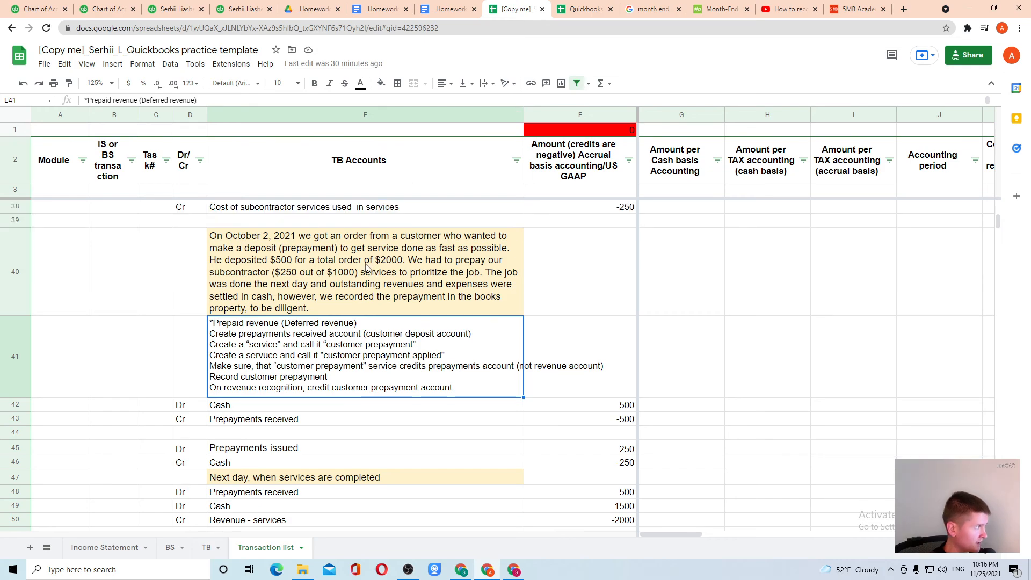
{"action": "left_click_drag", "start_coordinate": [56, 167], "coordinate": [415, 226]}
{"action": "scroll", "coordinate": [415, 226], "scroll_direction": "up", "scroll_amount": 10}
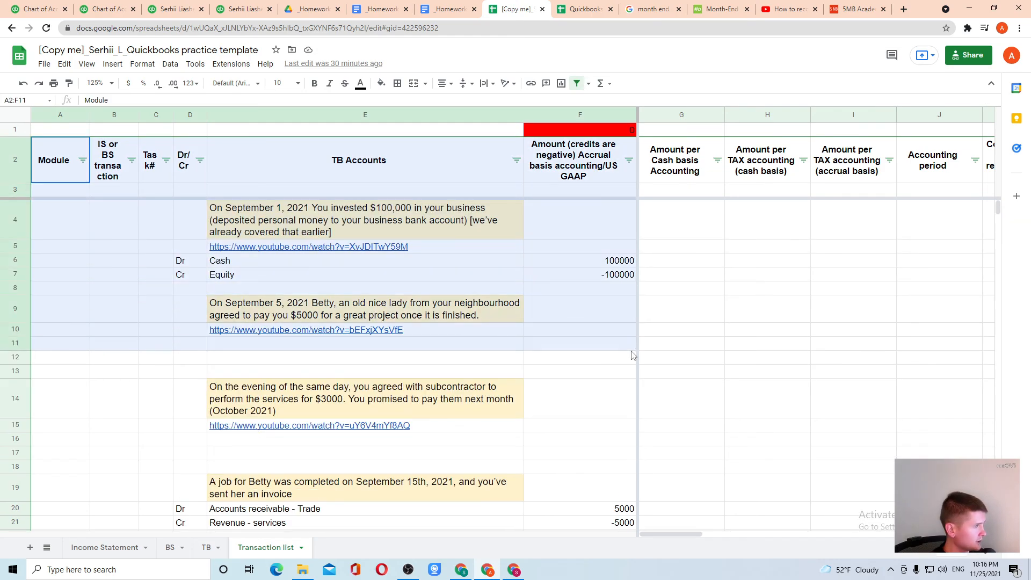
{"action": "left_click", "coordinate": [599, 344]}
{"action": "scroll", "coordinate": [450, 310], "scroll_direction": "down", "scroll_amount": 3}
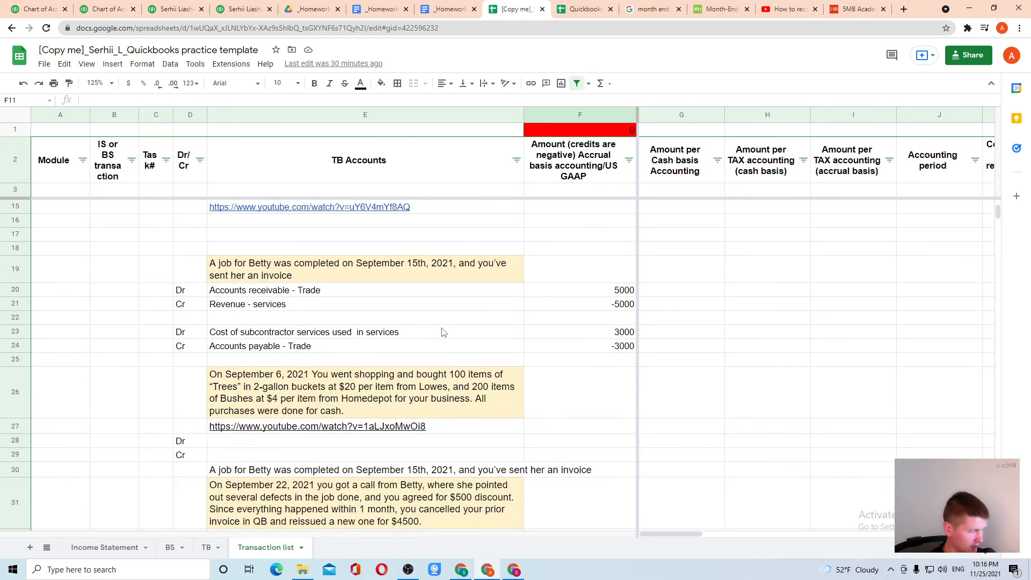